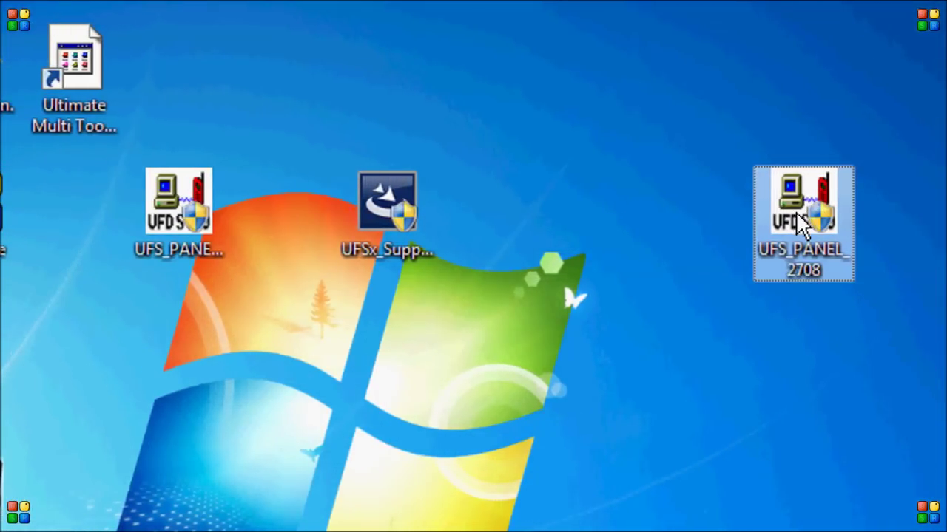
# Launch the UFSx_Support_Suite_Setup_v02.03.00.07 installer from the desktop.
pyautogui.moveTo(796, 211)
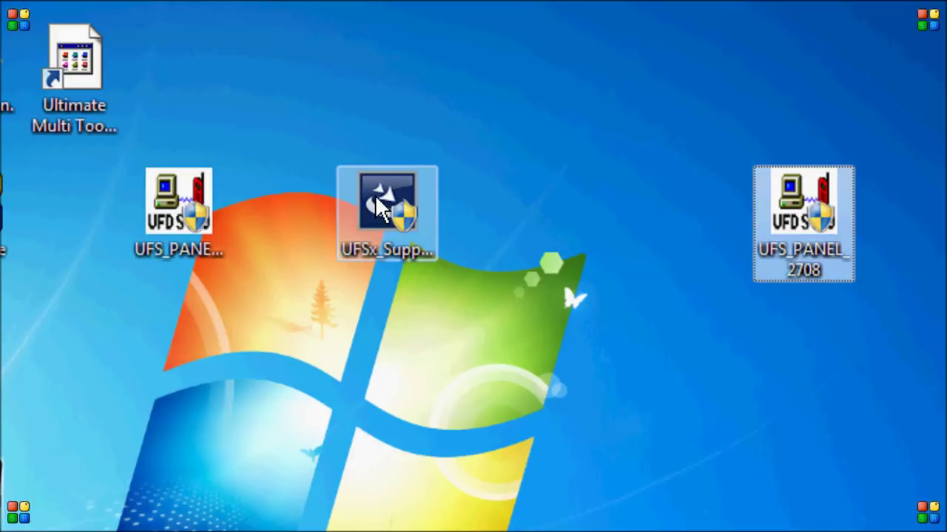
pyautogui.moveTo(377, 196)
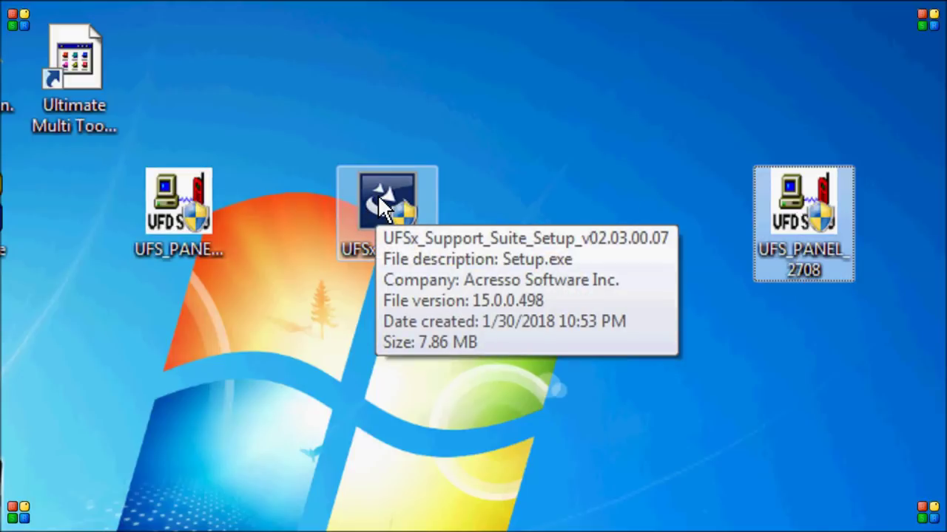
pyautogui.click(384, 208)
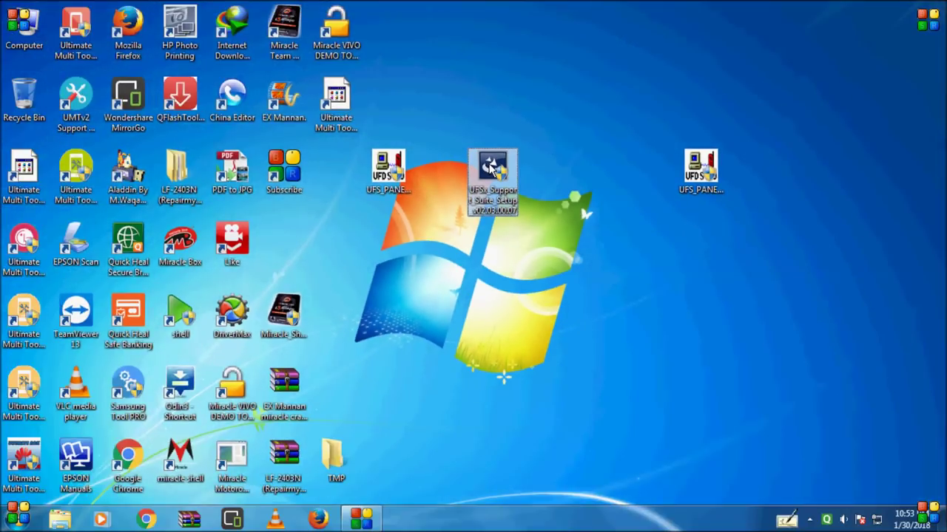
pyautogui.rightClick(491, 169)
pyautogui.click(518, 175)
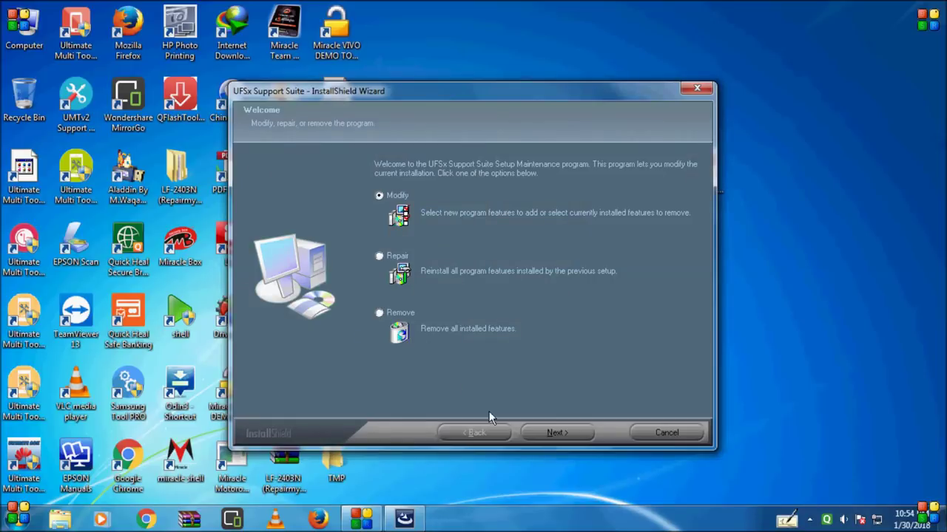
# Run the setup's Modify option with UFS_Panel and UFSUSBDriver selected, and finish the wizard.
pyautogui.click(550, 430)
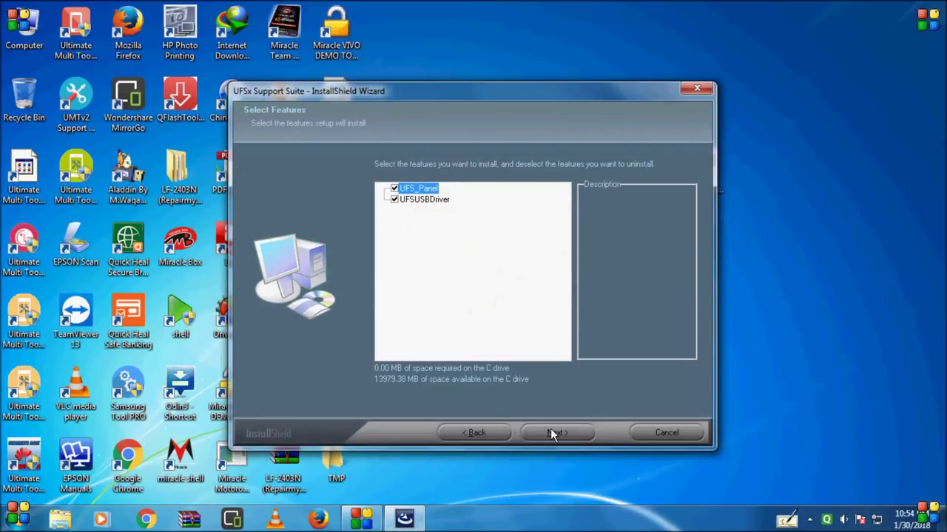
pyautogui.click(551, 430)
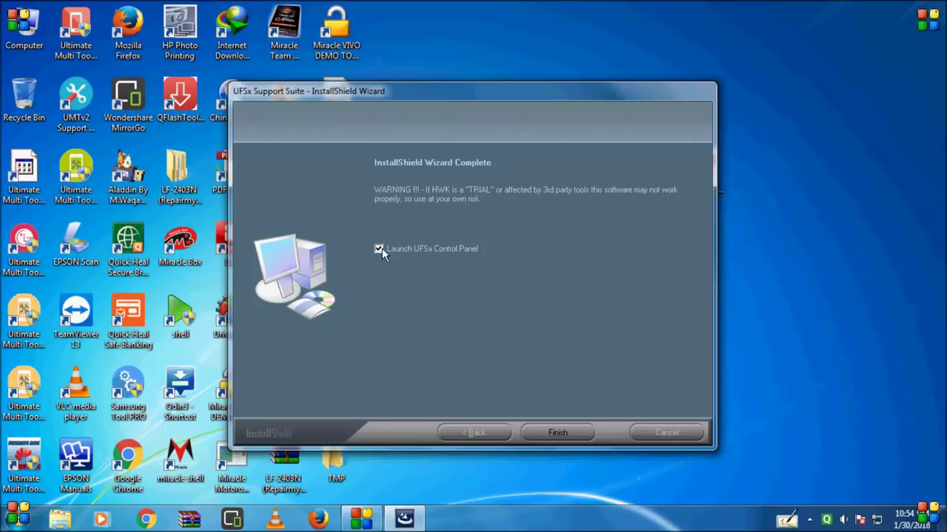
pyautogui.click(556, 432)
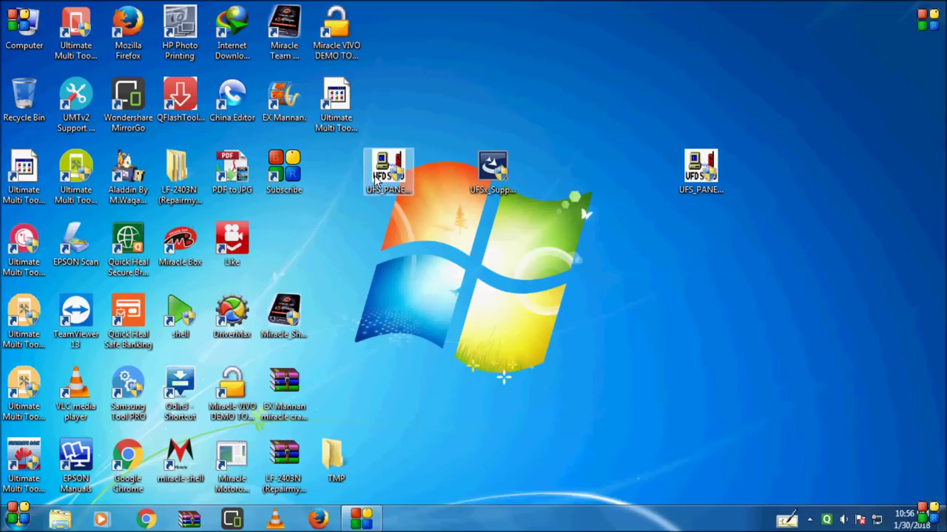
# Launch the UFS_PANEL_2708 program from the desktop.
pyautogui.moveTo(385, 170); pyautogui.dragTo(703, 170)
pyautogui.rightClick(711, 167)
pyautogui.click(732, 165)
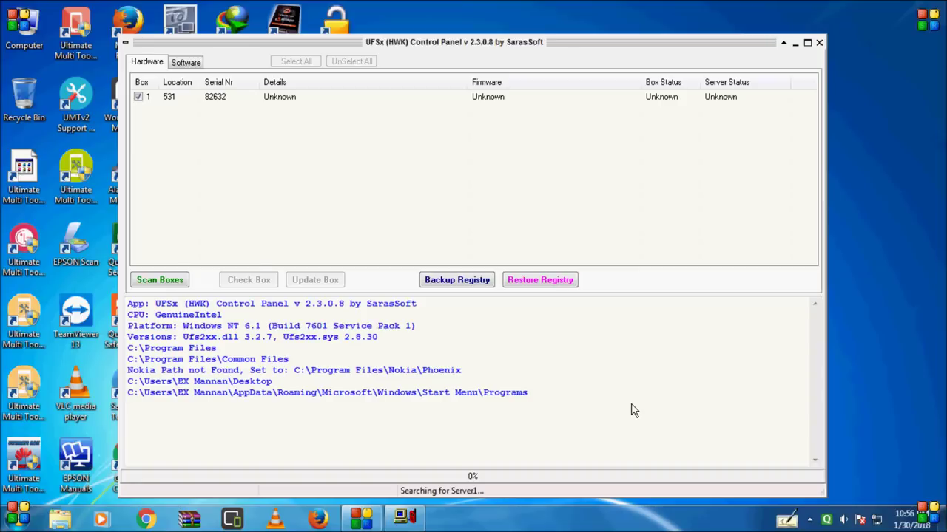
pyautogui.rightClick(933, 236)
pyautogui.click(914, 281)
pyautogui.rightClick(901, 235)
pyautogui.click(907, 273)
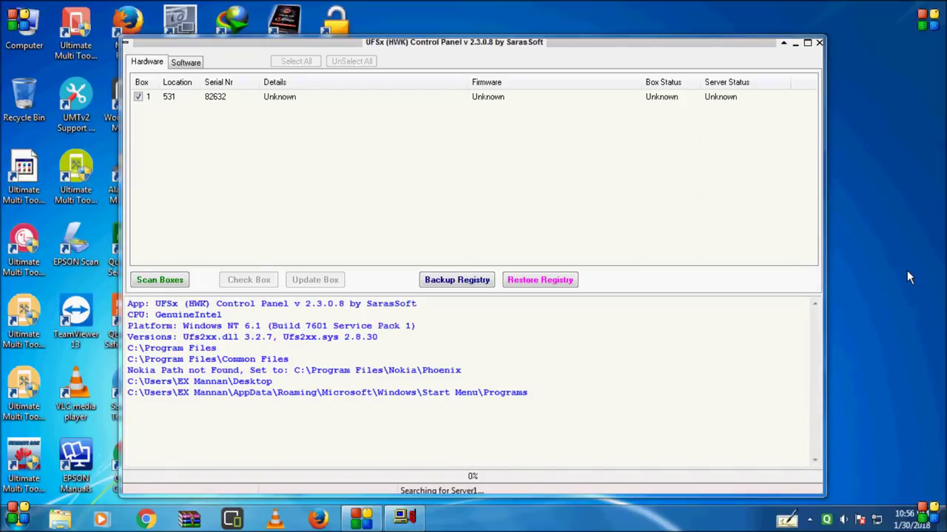
pyautogui.rightClick(907, 267)
pyautogui.click(914, 284)
pyautogui.rightClick(908, 237)
pyautogui.click(908, 273)
pyautogui.rightClick(901, 235)
pyautogui.click(901, 273)
pyautogui.rightClick(885, 235)
pyautogui.click(900, 274)
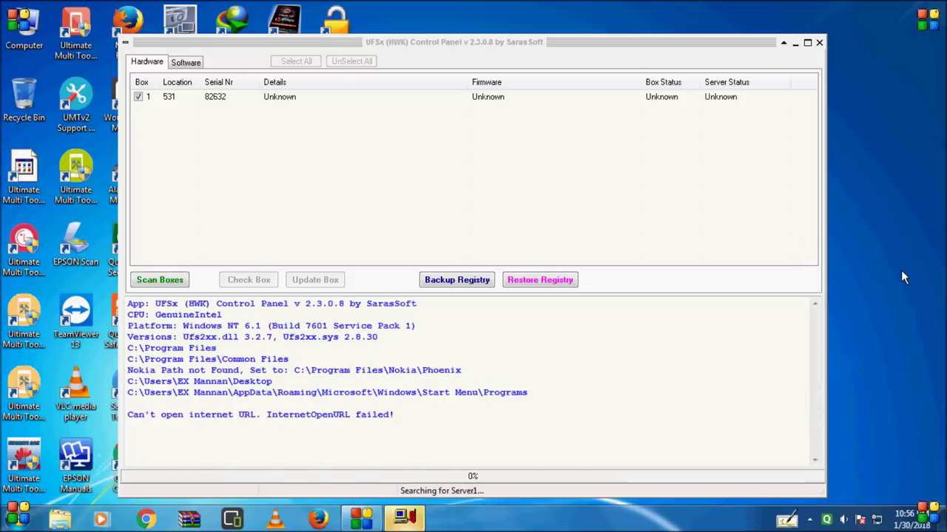
pyautogui.rightClick(900, 230)
pyautogui.click(909, 273)
pyautogui.rightClick(881, 223)
pyautogui.click(897, 264)
pyautogui.rightClick(886, 249)
pyautogui.click(898, 287)
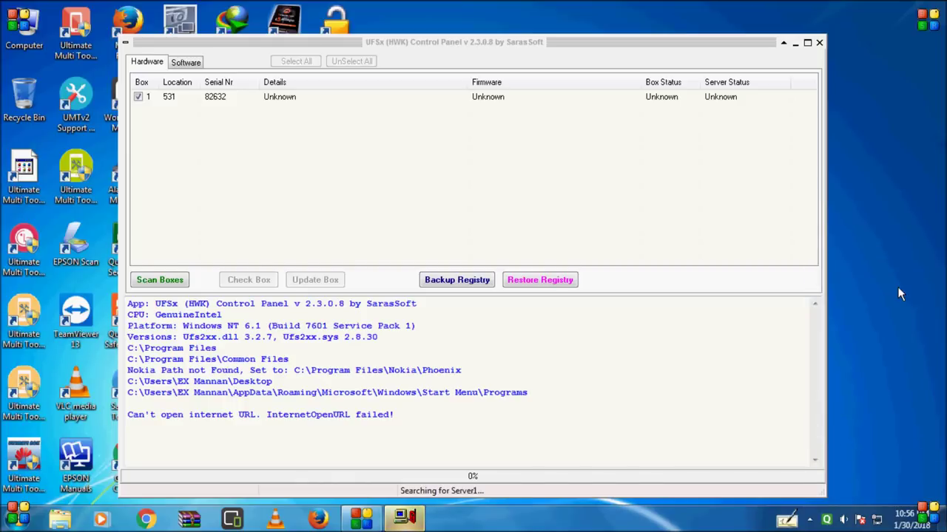
pyautogui.rightClick(909, 242)
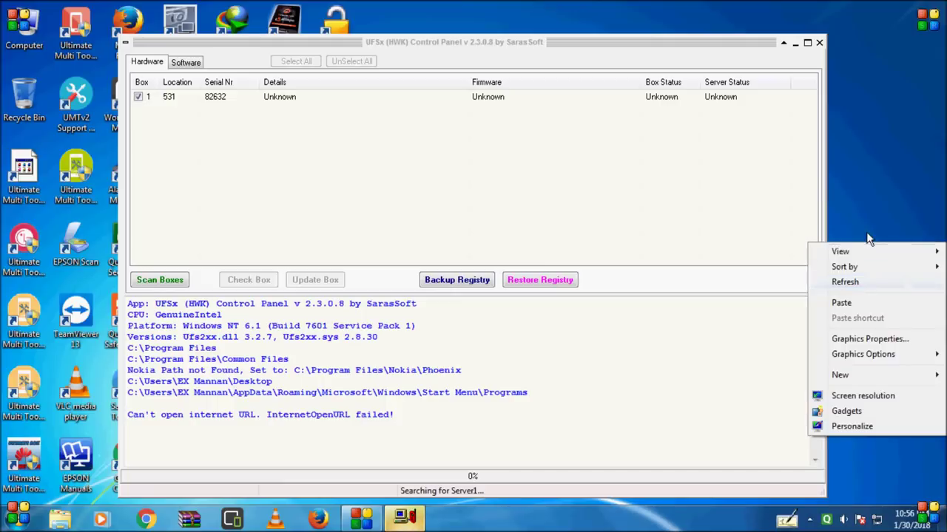
pyautogui.click(895, 283)
pyautogui.rightClick(891, 232)
pyautogui.click(889, 273)
pyautogui.rightClick(876, 235)
pyautogui.click(893, 273)
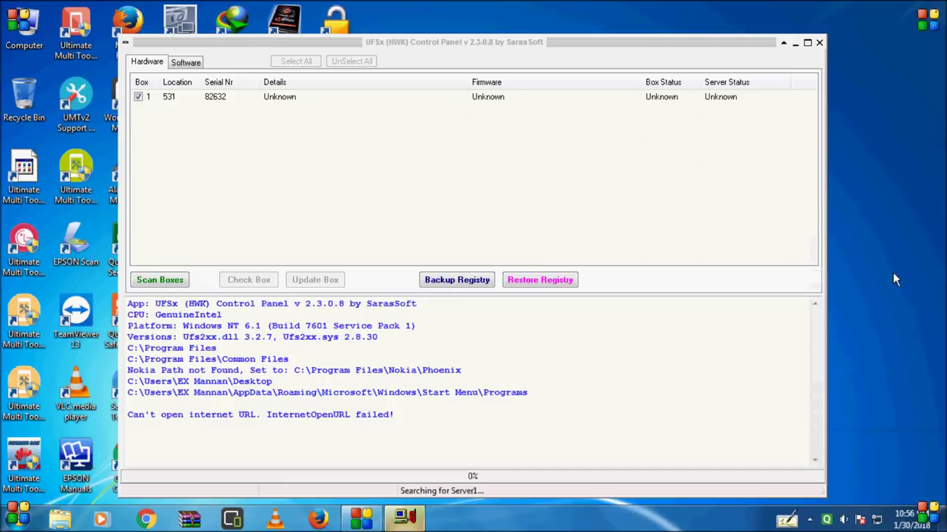
pyautogui.rightClick(883, 247)
pyautogui.click(900, 288)
pyautogui.rightClick(887, 242)
pyautogui.click(901, 285)
pyautogui.rightClick(892, 242)
pyautogui.click(908, 277)
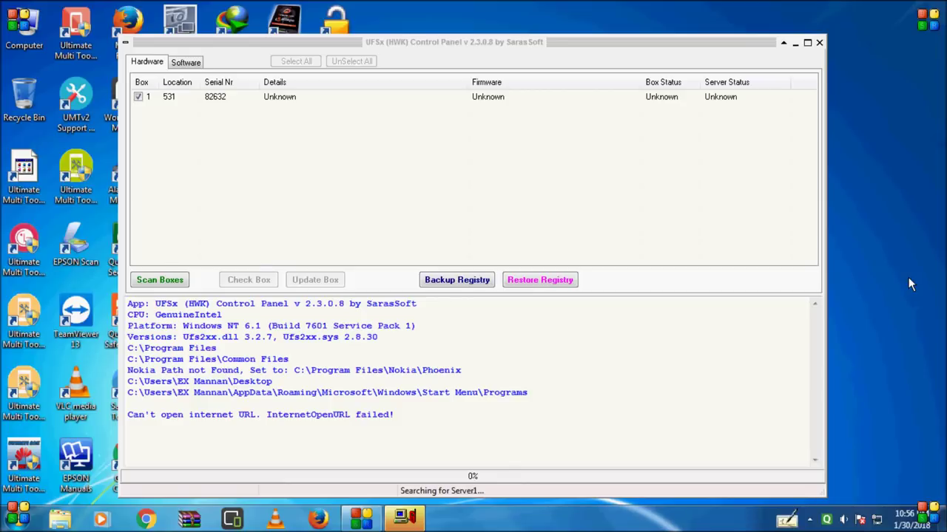
pyautogui.rightClick(896, 240)
pyautogui.click(916, 283)
pyautogui.rightClick(896, 226)
pyautogui.click(912, 268)
pyautogui.rightClick(903, 253)
pyautogui.click(904, 259)
pyautogui.rightClick(874, 235)
pyautogui.click(894, 272)
pyautogui.rightClick(893, 238)
pyautogui.click(897, 276)
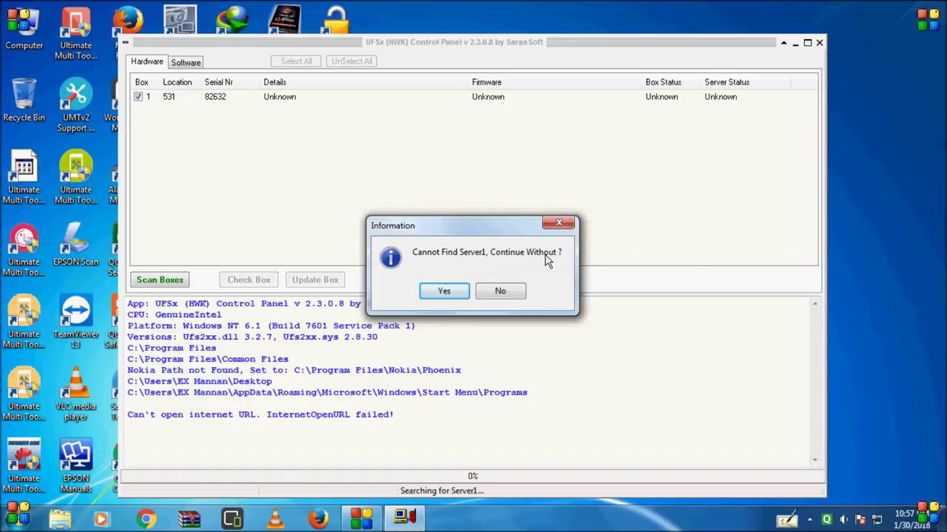
# Continue without Server1, reposition the control panel window and run a check on the listed box.
pyautogui.click(444, 291)
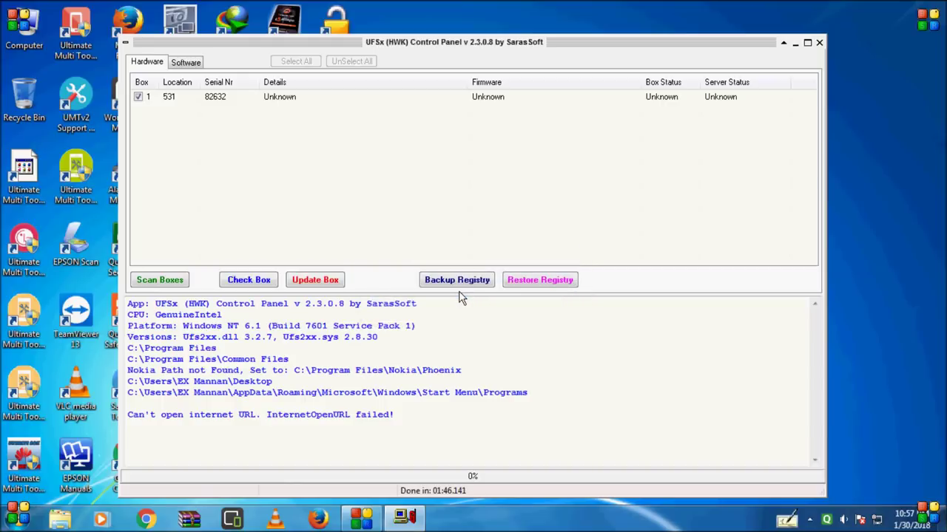
pyautogui.moveTo(516, 46); pyautogui.dragTo(575, 30)
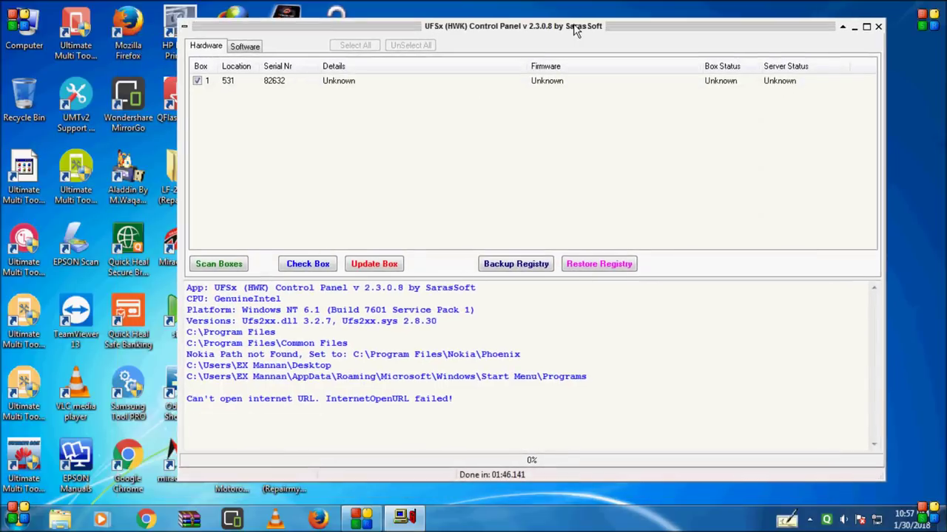
pyautogui.click(321, 264)
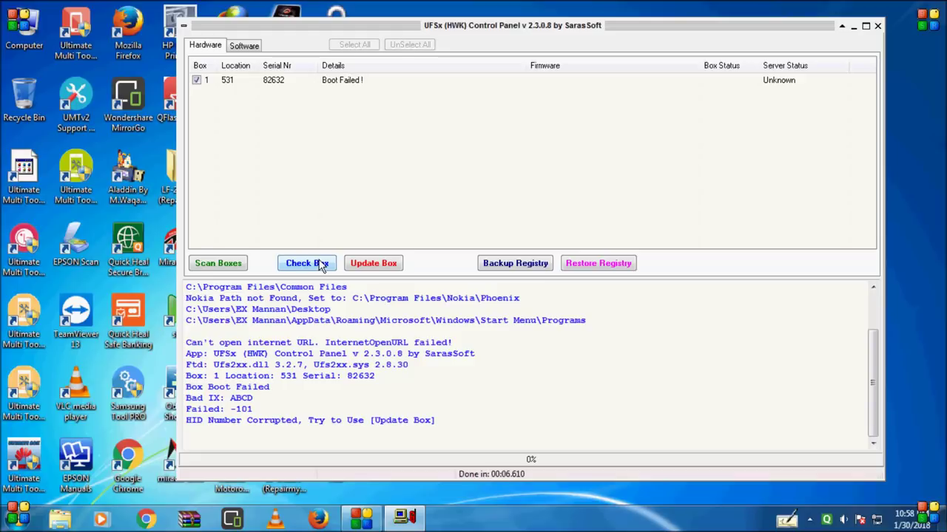
# Review the box check's error lines in the log and try to update the selected box.
pyautogui.moveTo(438, 420); pyautogui.dragTo(185, 421)
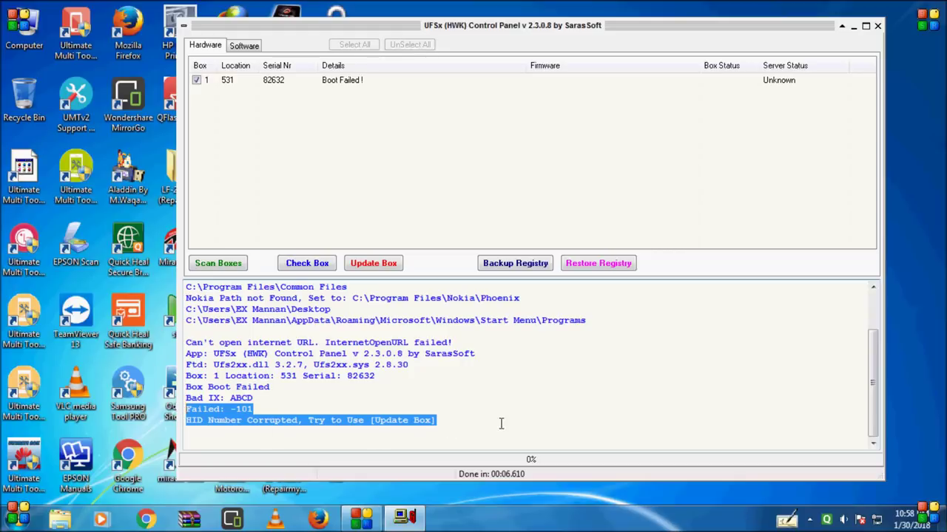
pyautogui.click(520, 409)
pyautogui.click(363, 265)
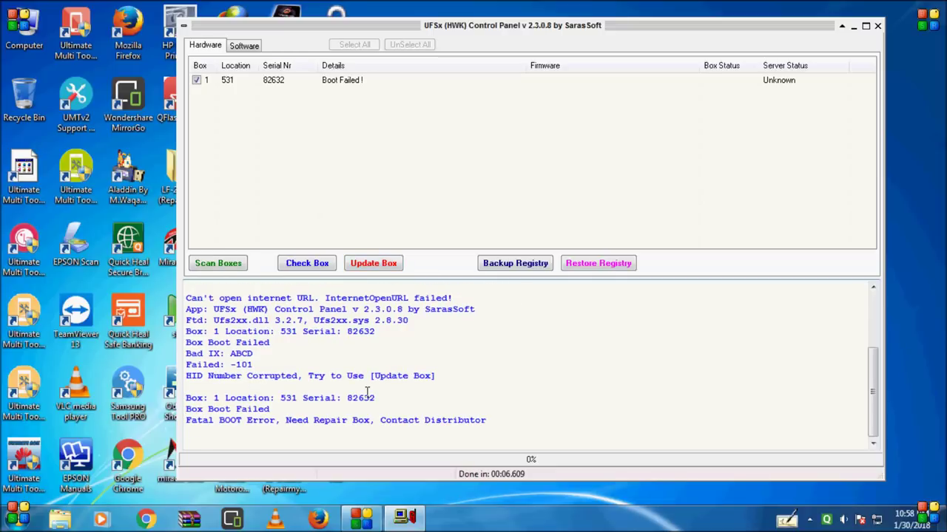
pyautogui.moveTo(505, 421); pyautogui.dragTo(182, 429)
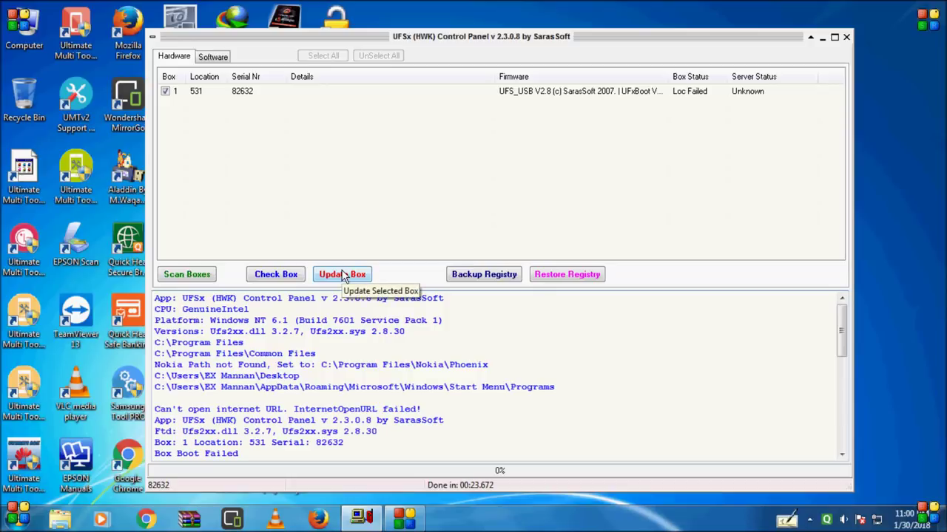
# Run the box update again, check the box and repeat the update.
pyautogui.click(343, 276)
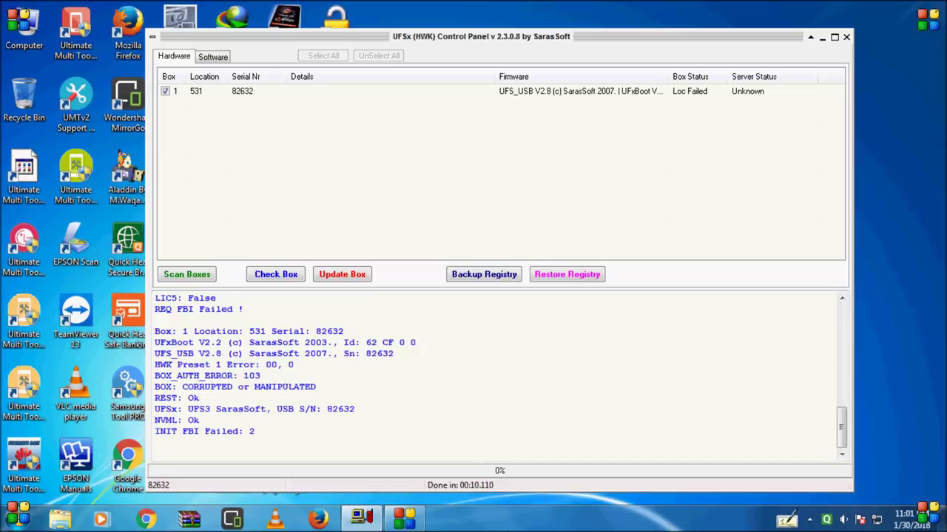
pyautogui.click(265, 276)
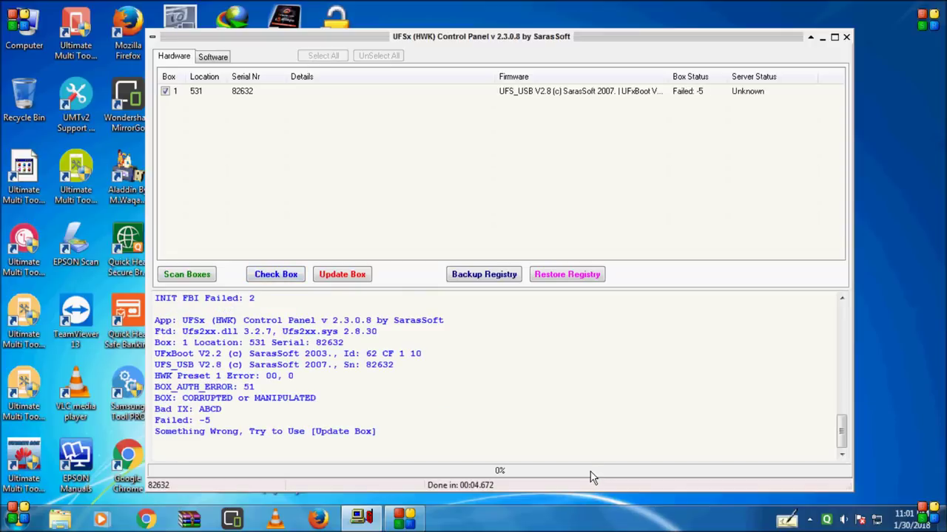
pyautogui.click(362, 281)
pyautogui.moveTo(362, 518)
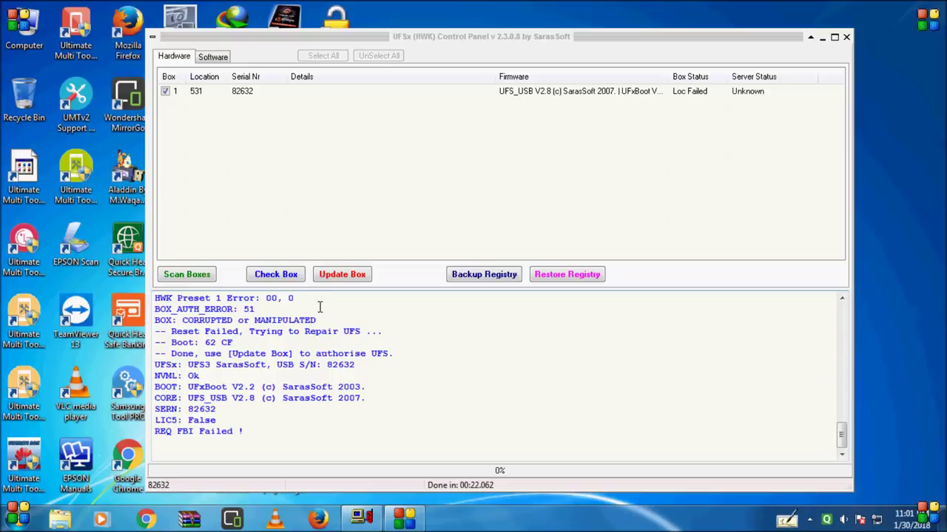
# Recheck the box, rerun its update twice and dismiss the reinstall error message.
pyautogui.click(278, 275)
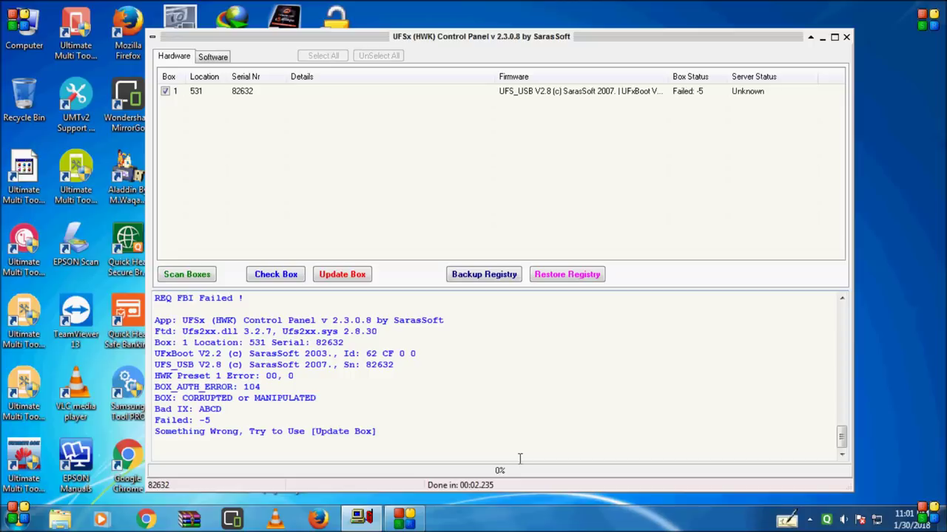
pyautogui.click(333, 275)
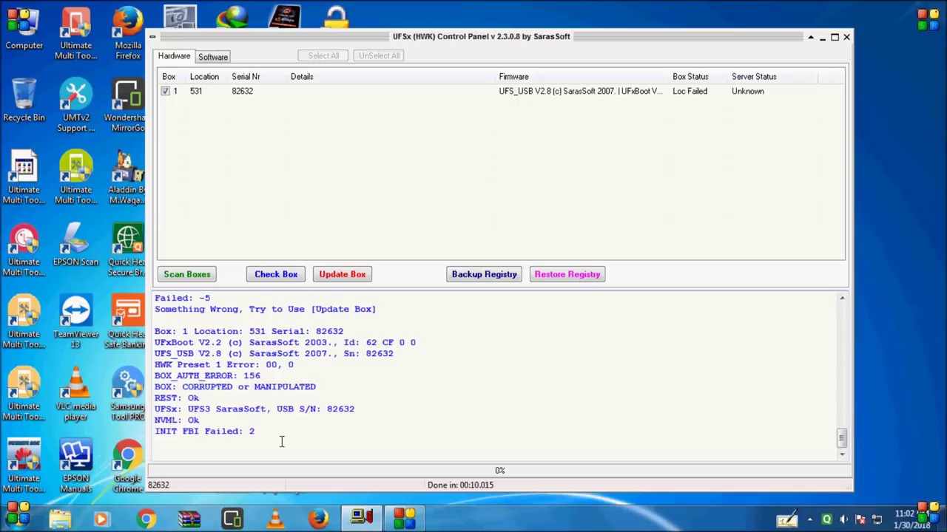
pyautogui.click(336, 274)
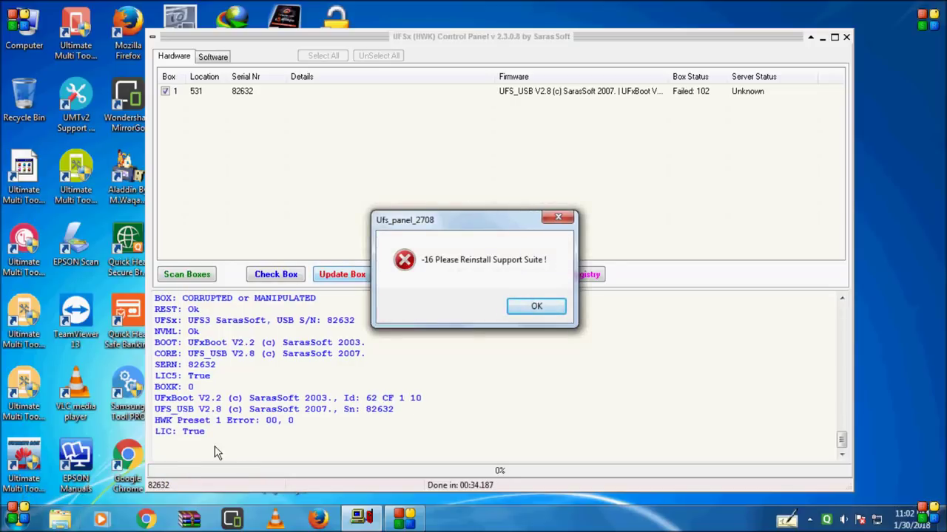
pyautogui.click(533, 305)
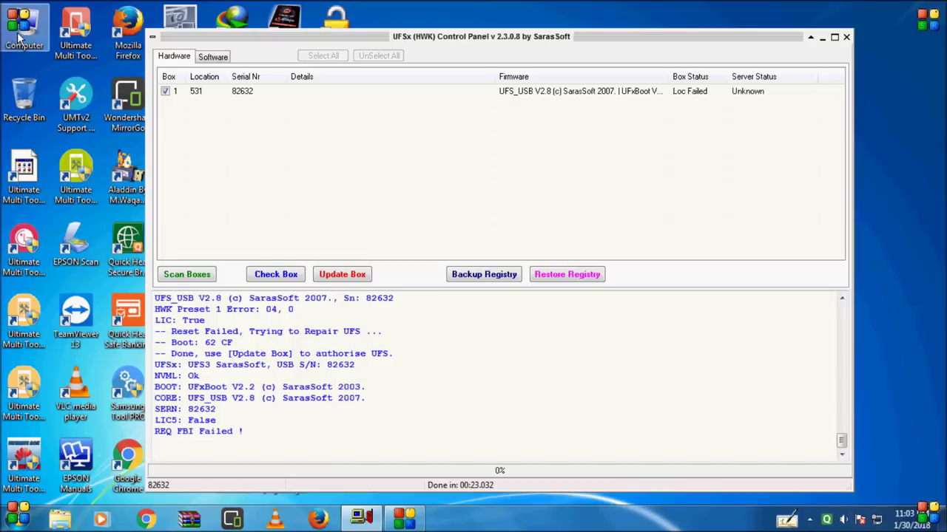
# Open Device Manager from the computer's system properties and close the System window.
pyautogui.rightClick(20, 33)
pyautogui.click(86, 170)
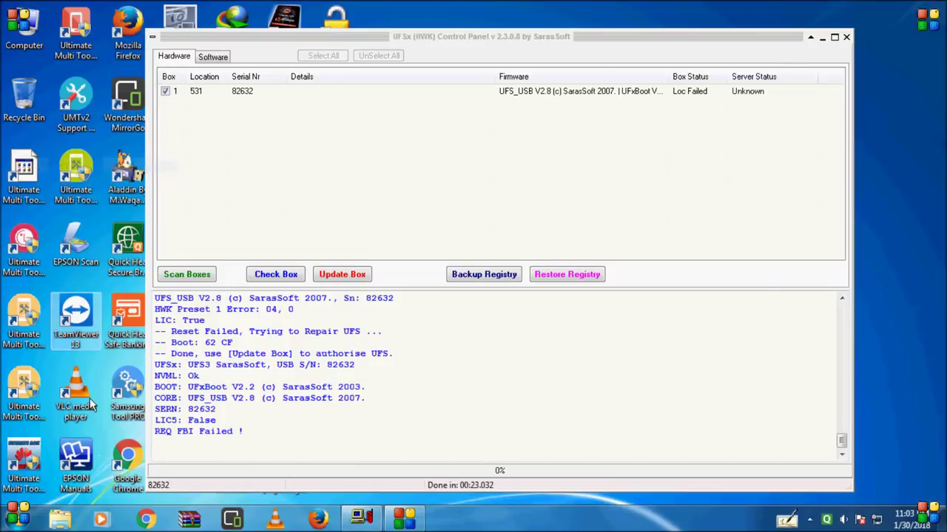
pyautogui.click(247, 129)
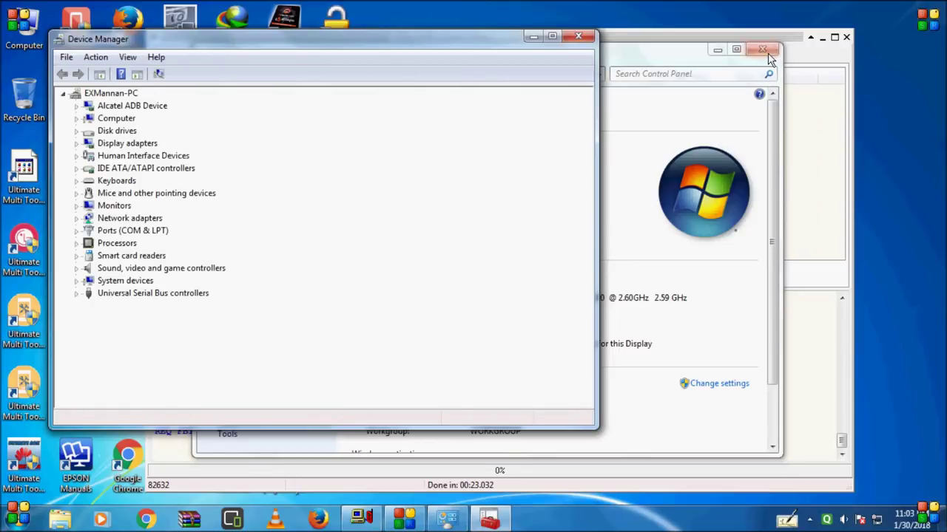
pyautogui.click(762, 49)
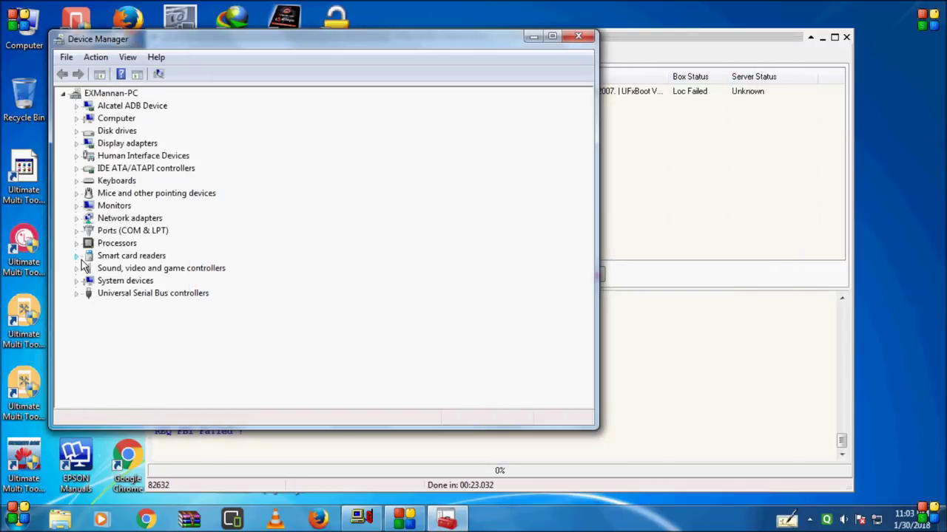
# Uninstall the UFSx Device, (c) SarasSoft, listed under Universal Serial Bus controllers.
pyautogui.click(76, 293)
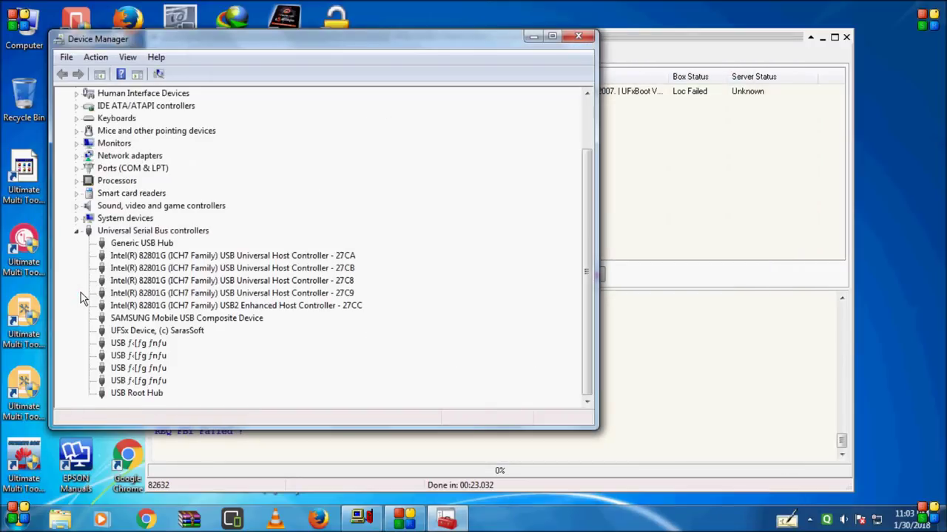
pyautogui.click(167, 333)
pyautogui.rightClick(166, 334)
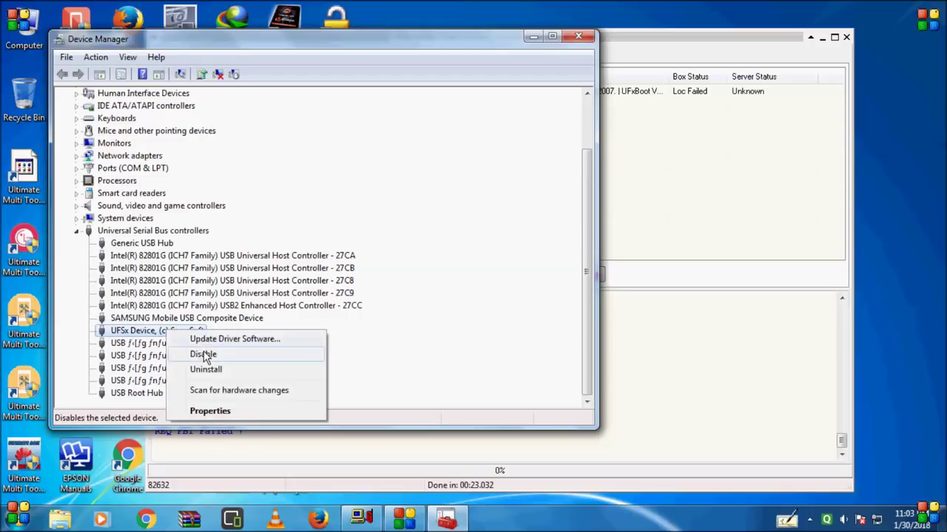
pyautogui.click(211, 374)
pyautogui.click(368, 272)
pyautogui.click(496, 312)
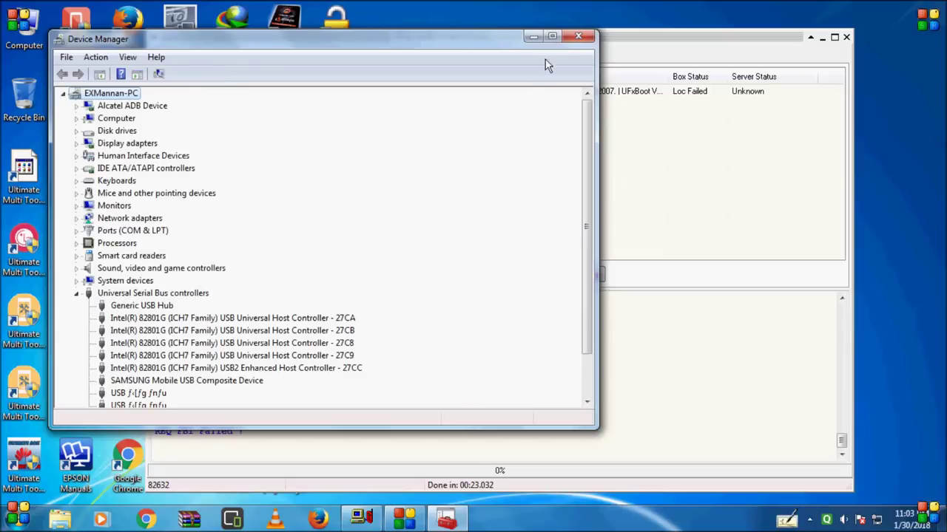
# Close Device Manager and rescan for connected boxes in the UFSx control panel.
pyautogui.click(578, 38)
pyautogui.click(201, 278)
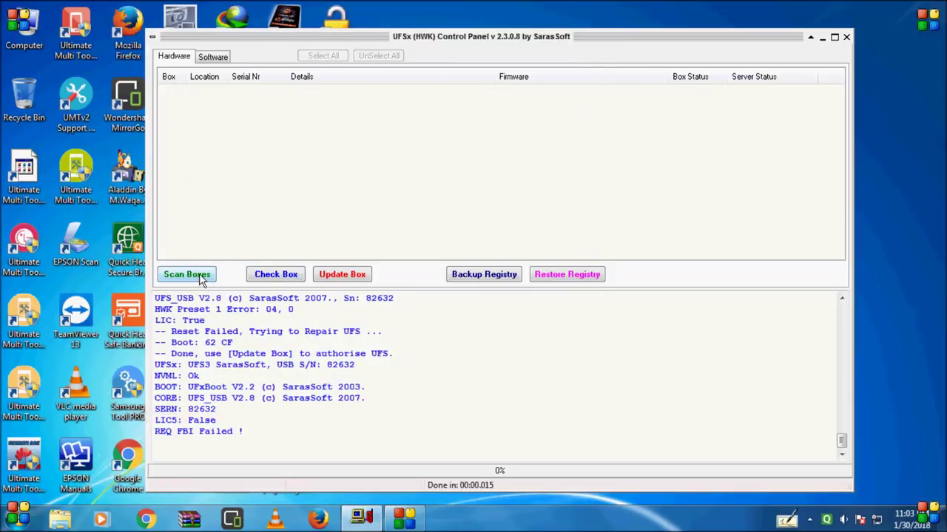
# Examine the SarasSoft\UFS installation folder inside Program Files on drive C and return to Program Files.
pyautogui.click(33, 24)
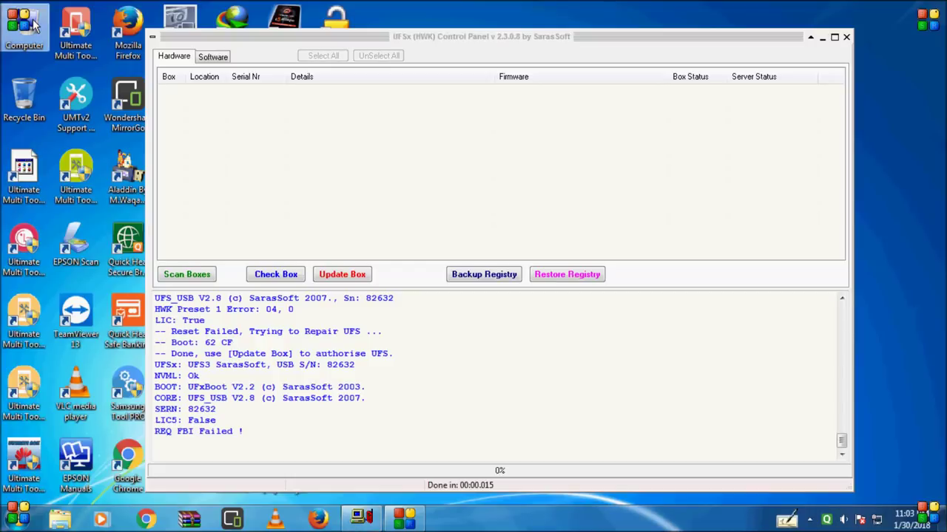
pyautogui.doubleClick(33, 25)
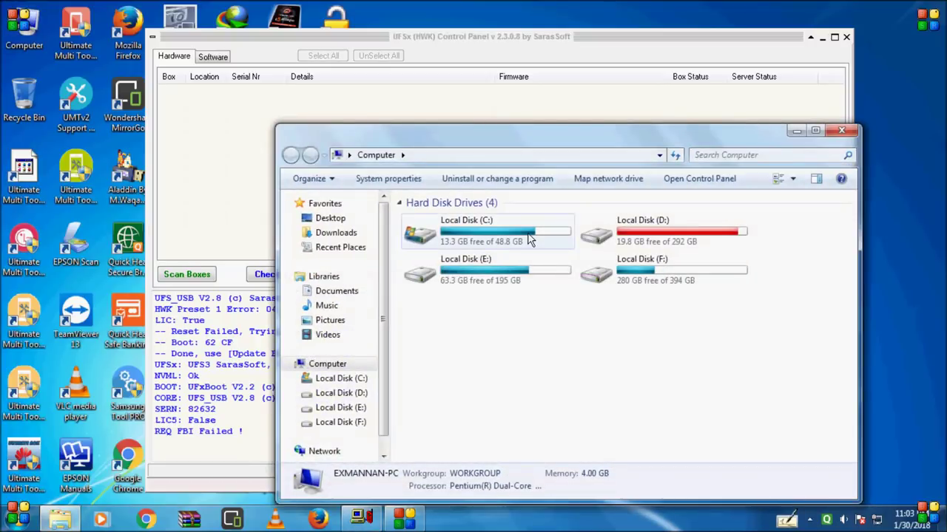
pyautogui.doubleClick(529, 241)
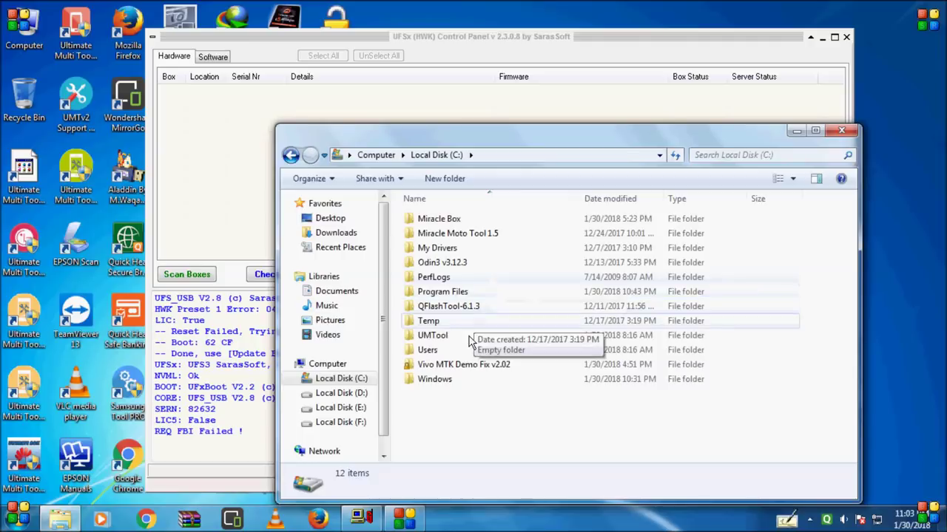
pyautogui.doubleClick(458, 292)
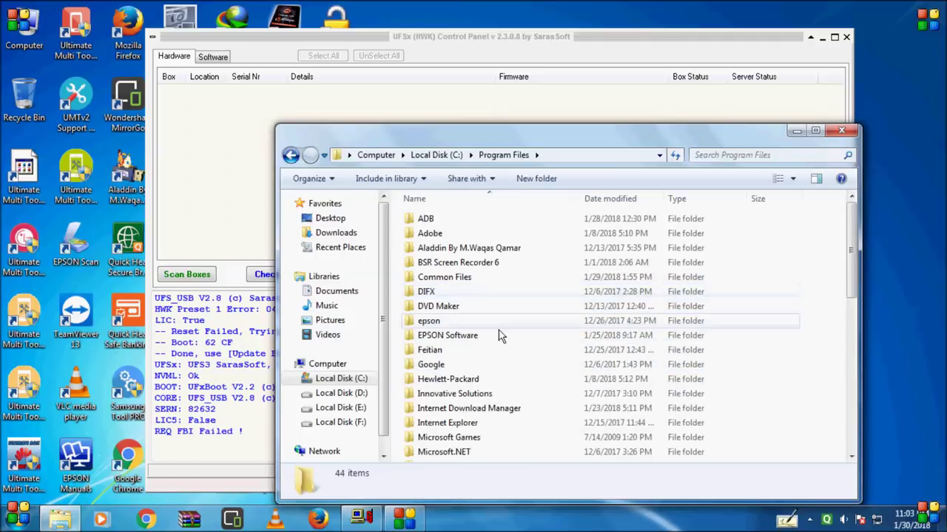
pyautogui.scroll(-9, 508, 338)
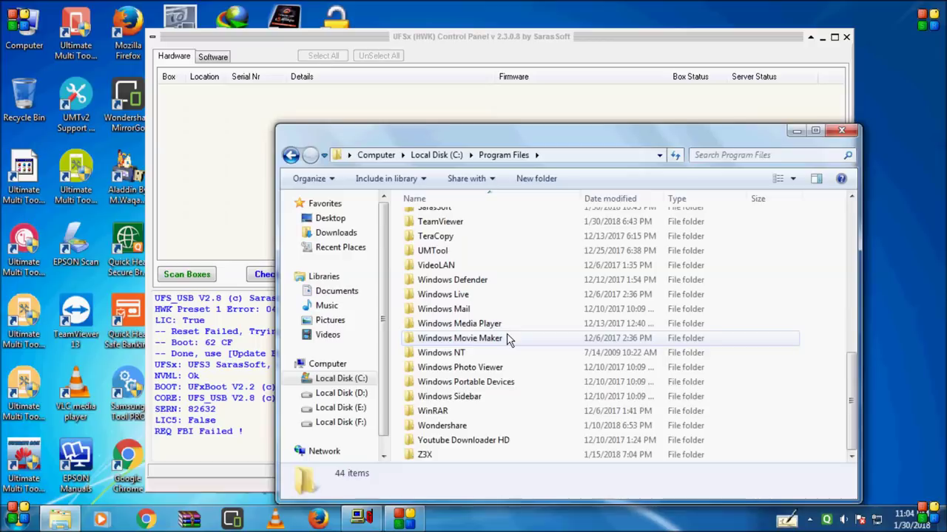
pyautogui.press('u')
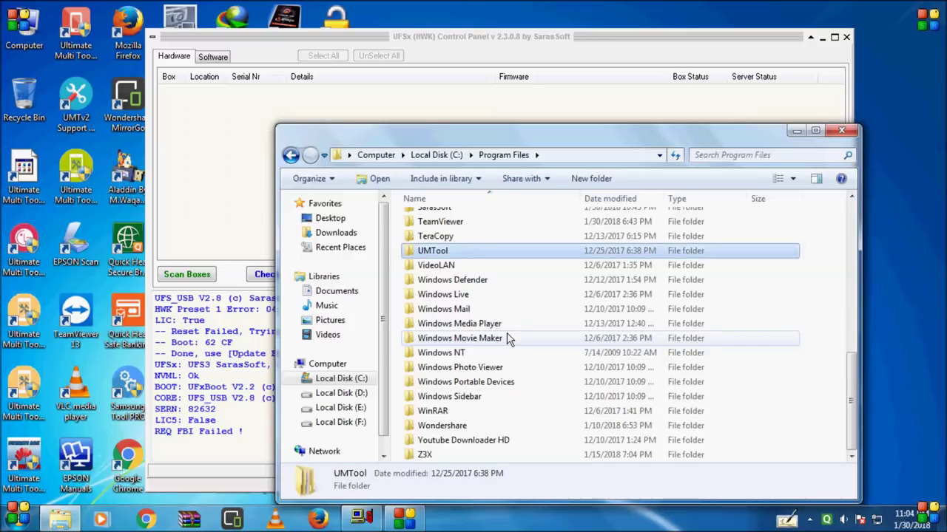
pyautogui.scroll(2, 507, 338)
pyautogui.scroll(1, 508, 338)
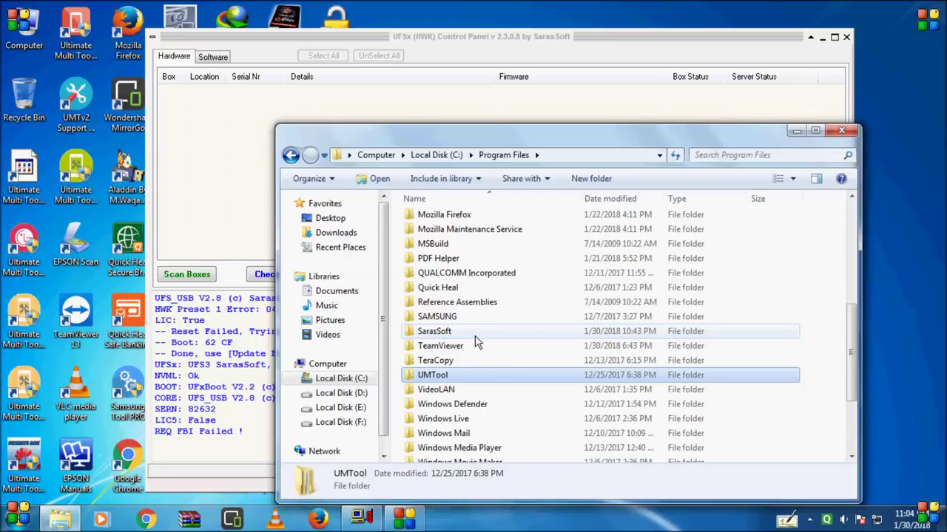
pyautogui.doubleClick(451, 332)
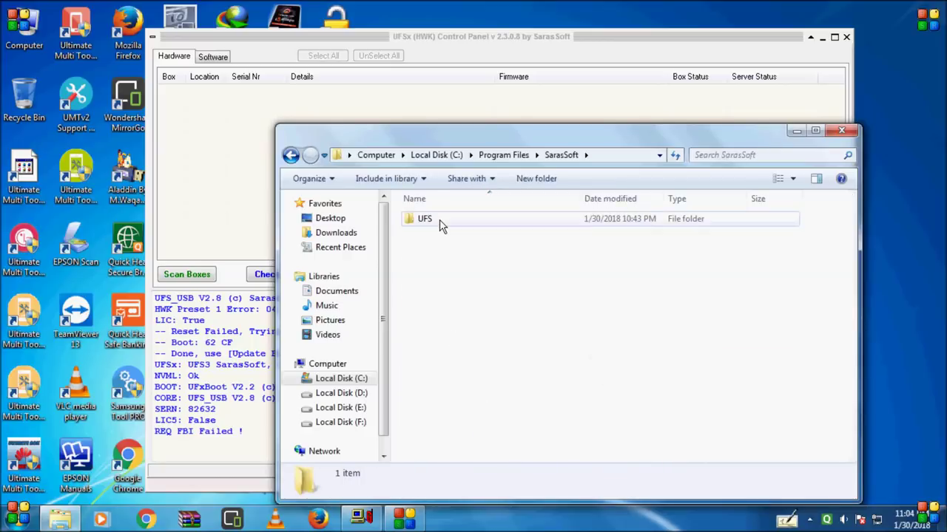
pyautogui.doubleClick(442, 226)
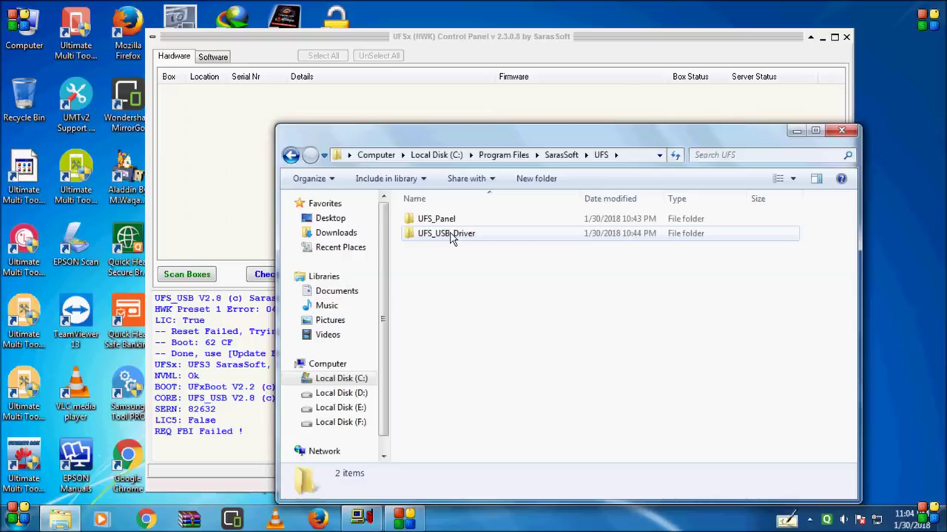
pyautogui.click(291, 157)
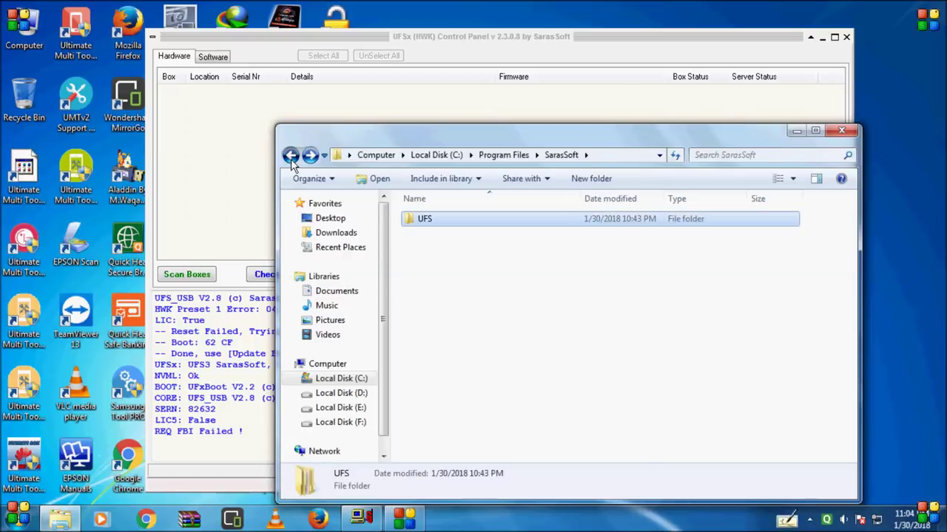
pyautogui.click(291, 157)
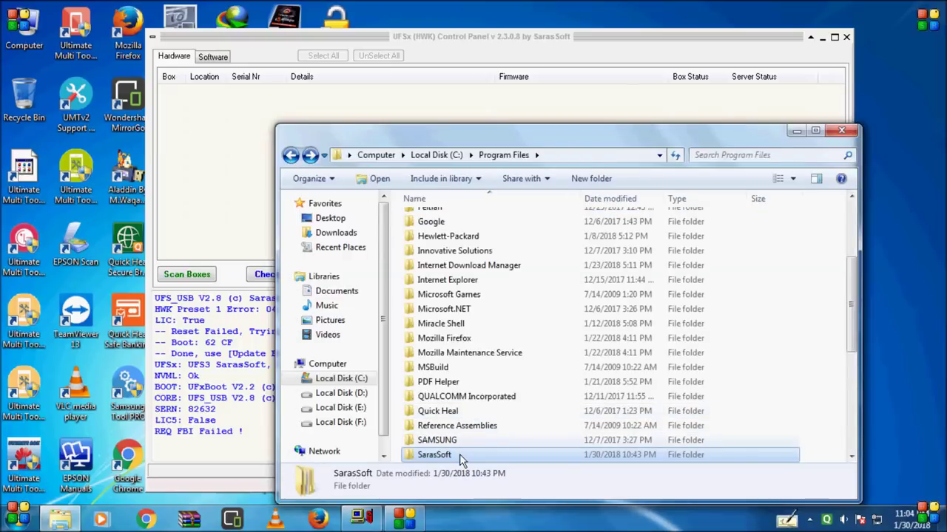
# Uninstall UFSx Support Suite completely through Programs and Features, finish its wizard and close the window.
pyautogui.click(13, 519)
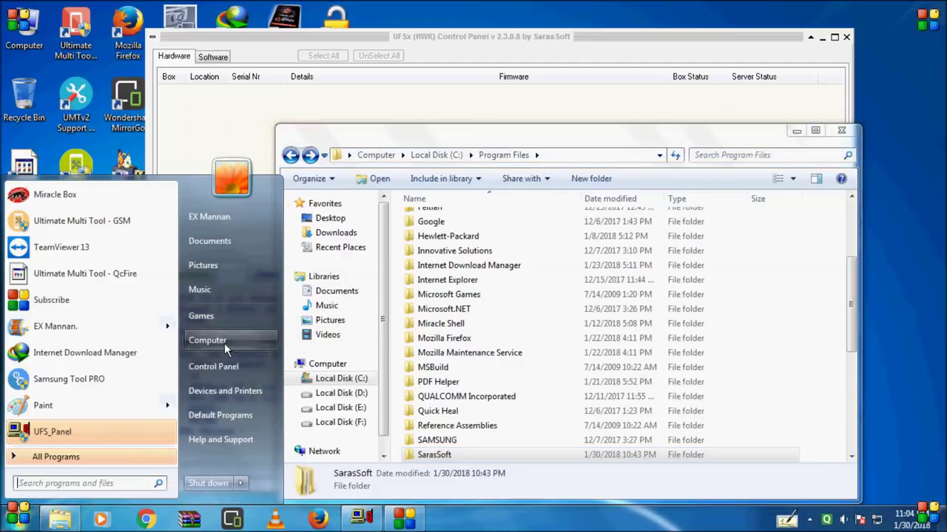
pyautogui.click(220, 368)
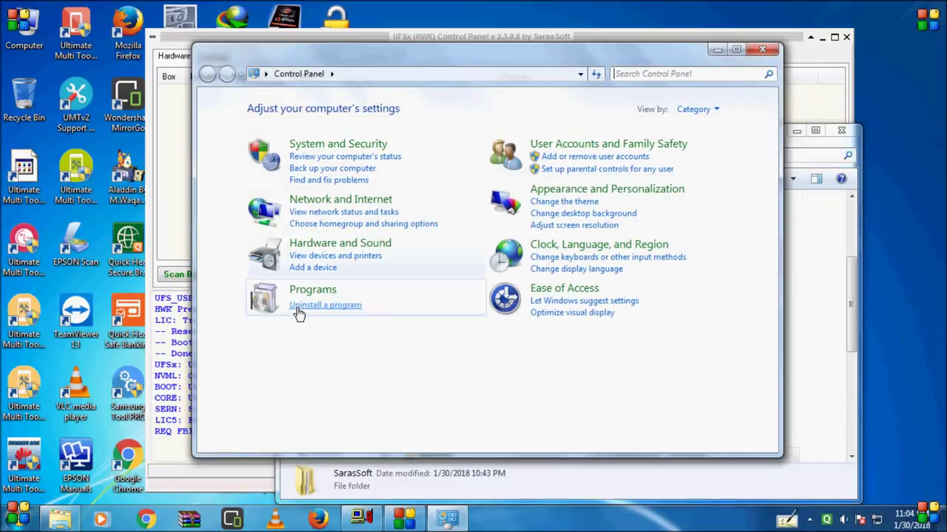
pyautogui.click(298, 306)
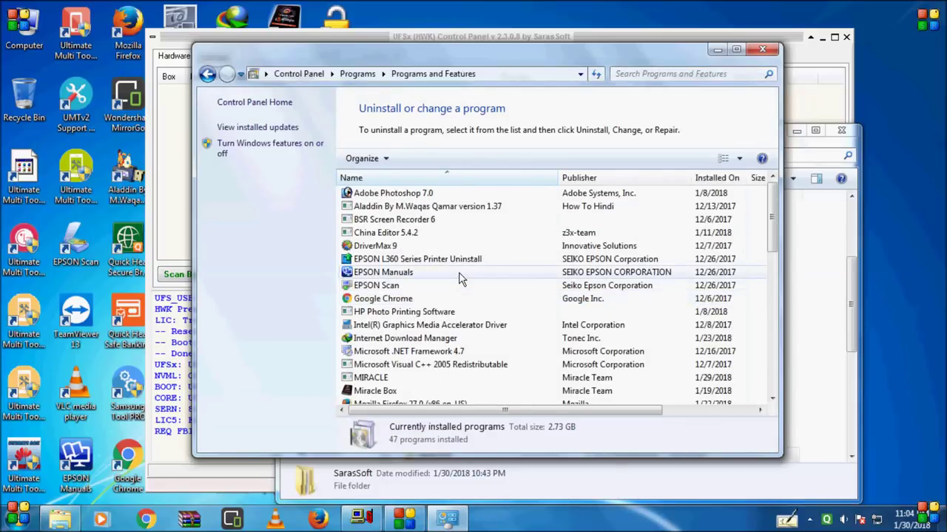
pyautogui.scroll(-4, 459, 278)
pyautogui.scroll(-3, 459, 278)
pyautogui.click(374, 328)
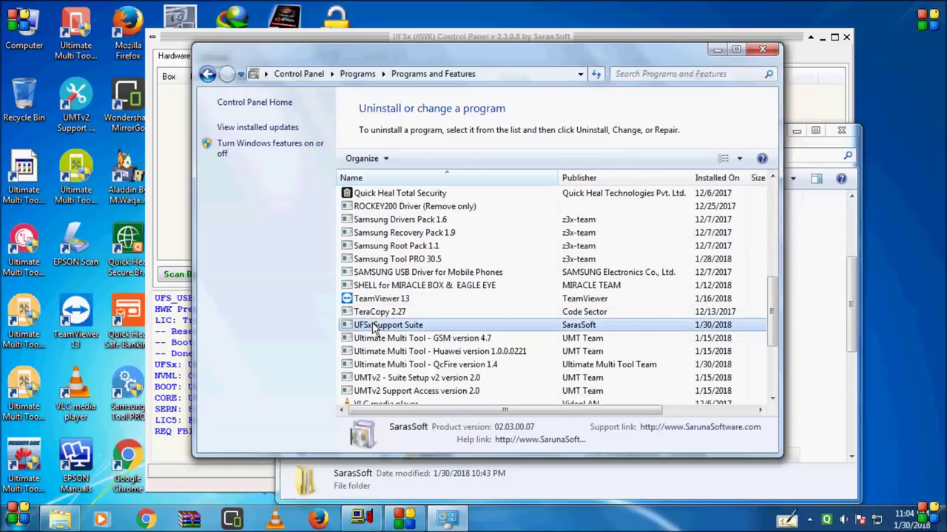
pyautogui.click(394, 333)
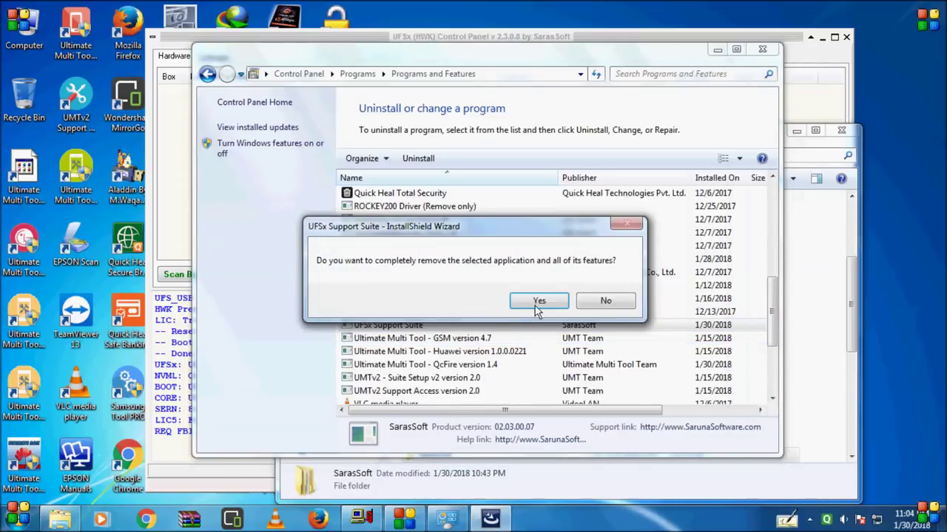
pyautogui.click(541, 300)
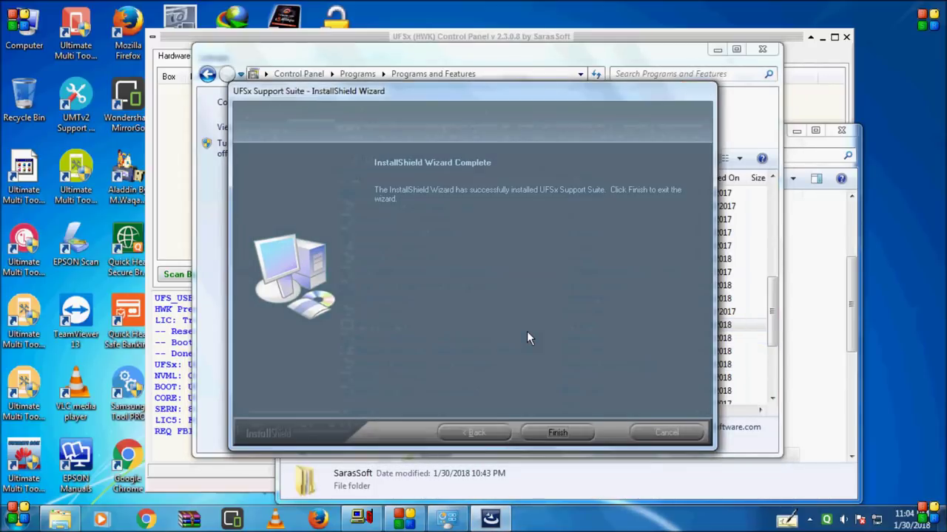
pyautogui.click(561, 433)
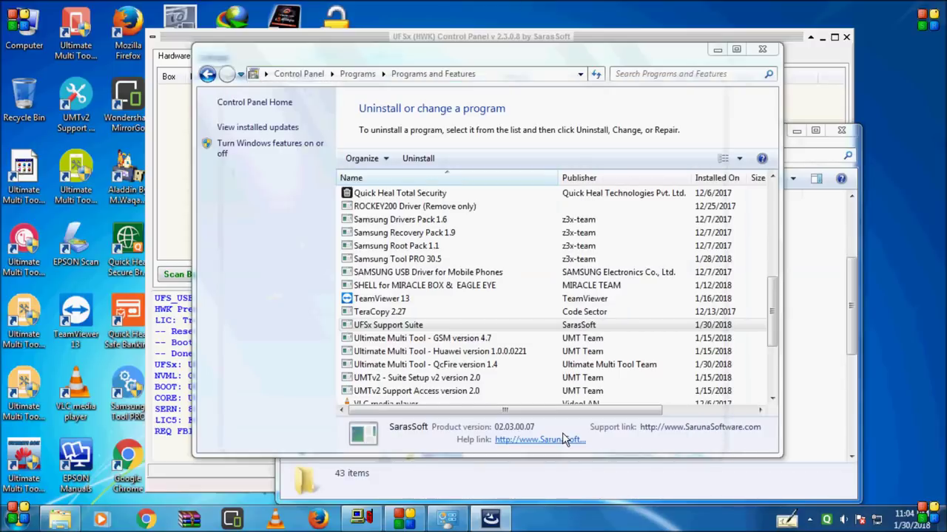
pyautogui.click(762, 50)
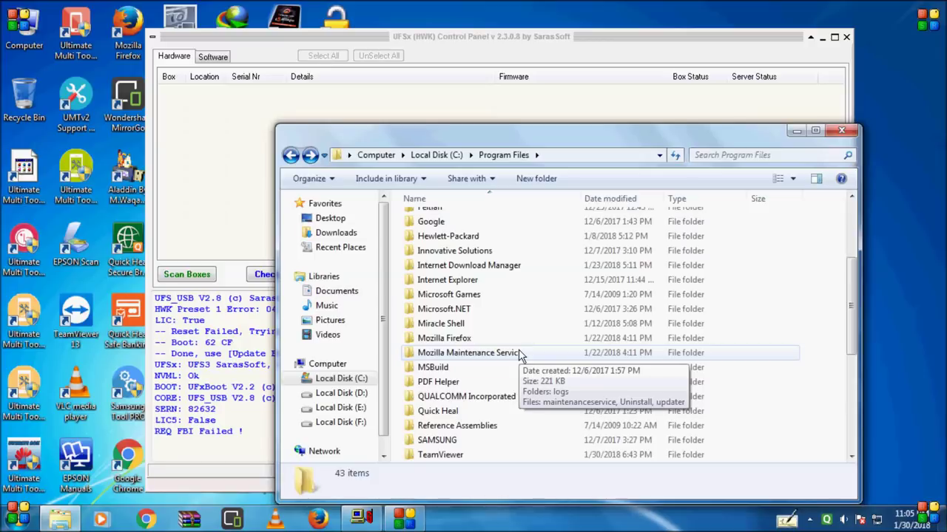
# Check Program Files for a leftover SarasSoft folder and close both the folder window and the UFSx control panel.
pyautogui.press('s')
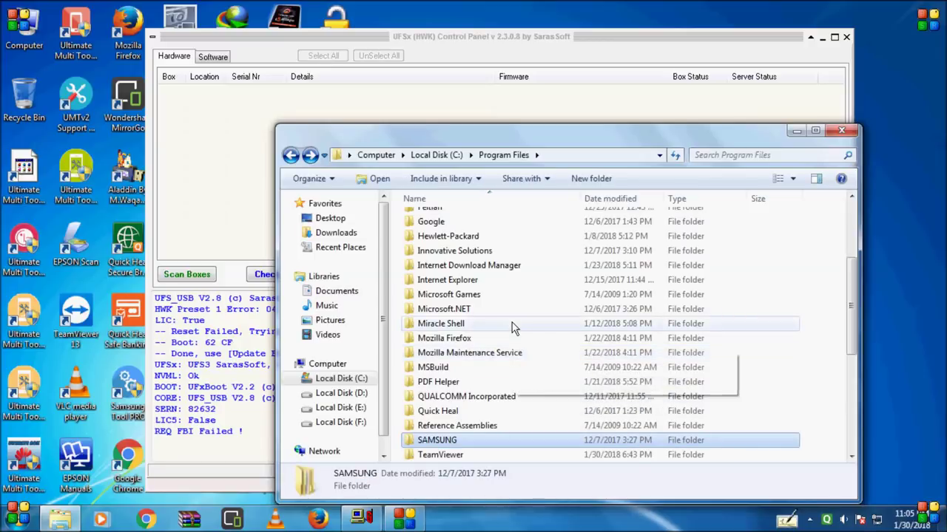
pyautogui.scroll(4, 512, 322)
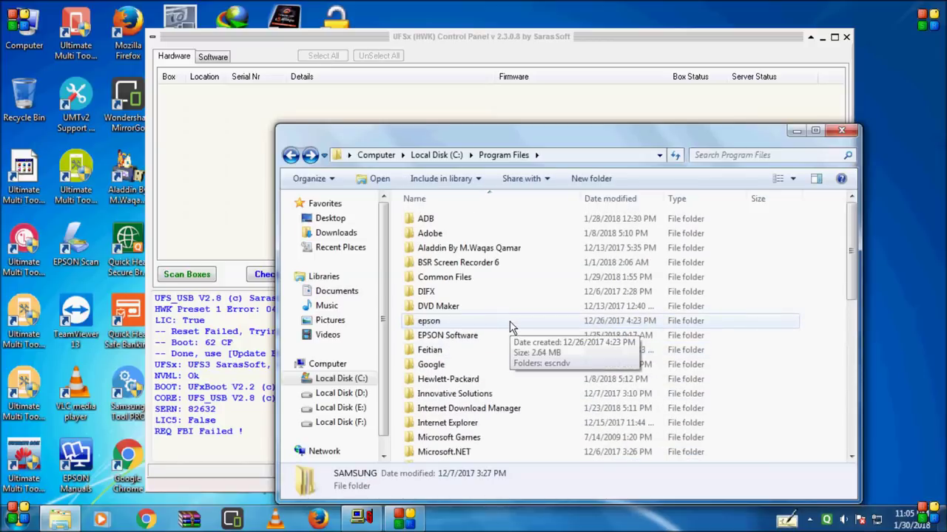
pyautogui.scroll(-2, 512, 323)
pyautogui.click(843, 134)
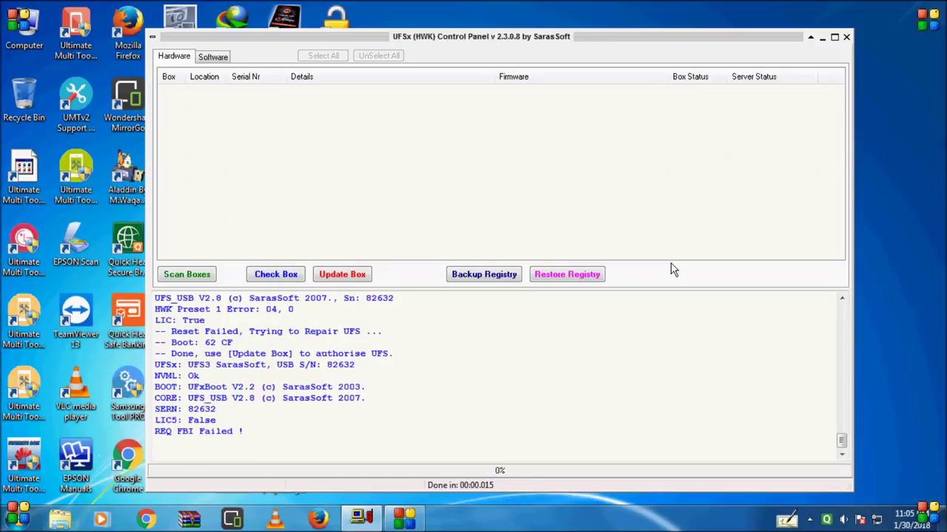
pyautogui.click(846, 37)
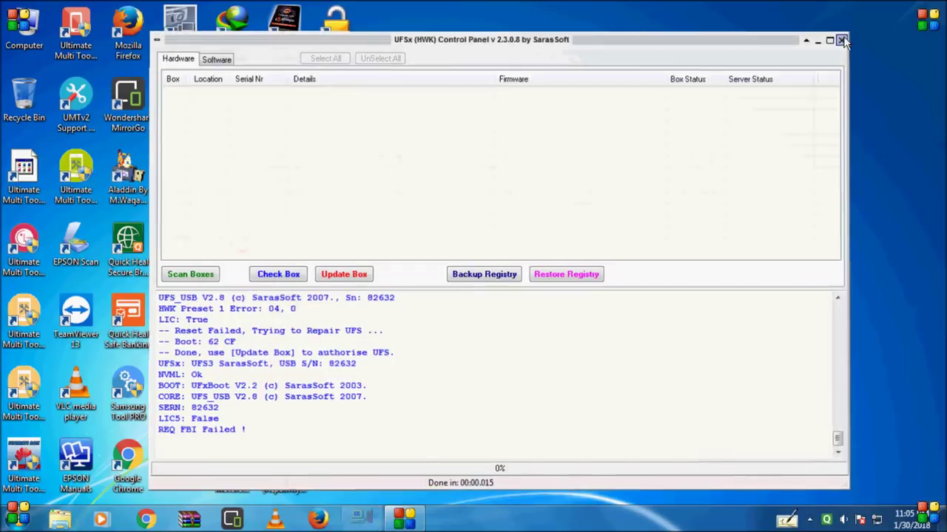
# Refresh the desktop and start installing UFSx Support Suite from its InstallShield wizard.
pyautogui.rightClick(581, 220)
pyautogui.click(489, 175)
pyautogui.rightClick(488, 174)
pyautogui.click(522, 182)
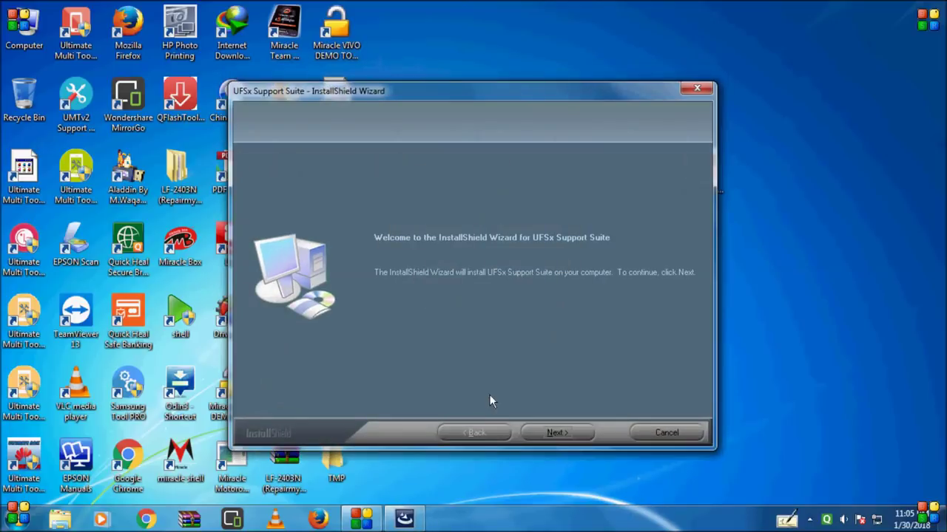
pyautogui.click(568, 435)
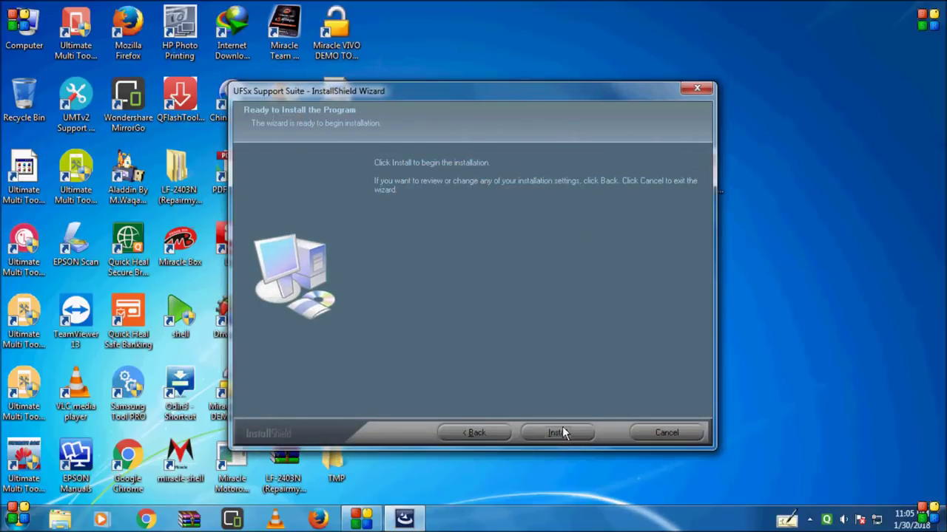
pyautogui.click(564, 433)
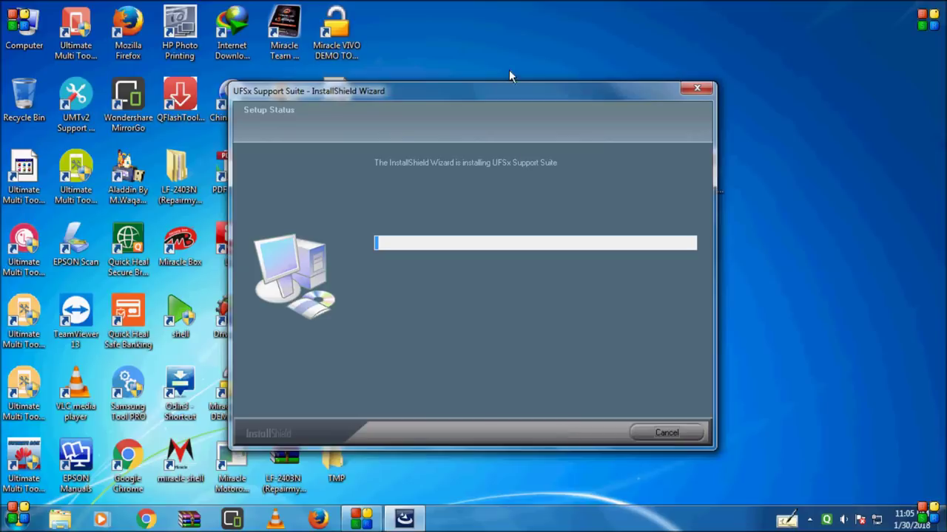
pyautogui.rightClick(474, 3)
pyautogui.click(510, 39)
pyautogui.rightClick(497, 32)
pyautogui.click(529, 71)
pyautogui.rightClick(505, 47)
pyautogui.click(529, 86)
pyautogui.rightClick(504, 27)
pyautogui.click(511, 66)
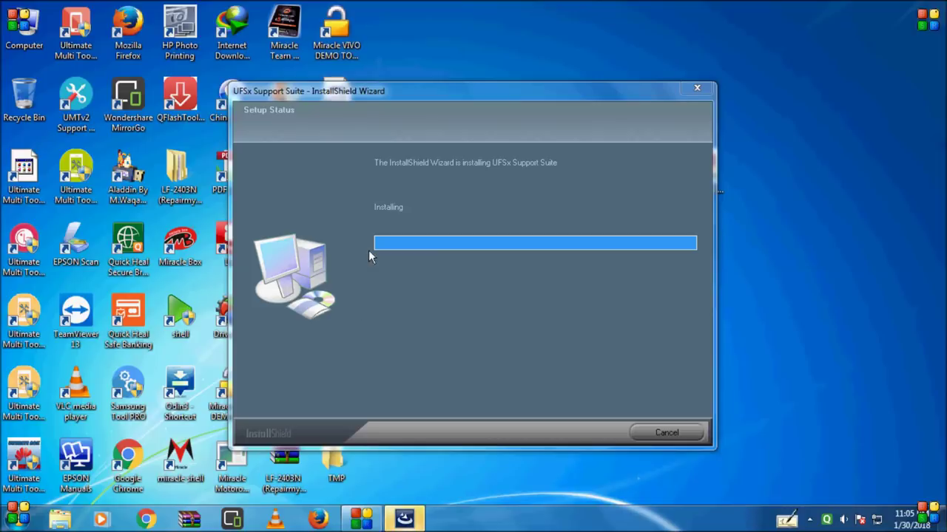
pyautogui.rightClick(520, 3)
pyautogui.click(569, 41)
pyautogui.rightClick(541, 20)
pyautogui.click(577, 60)
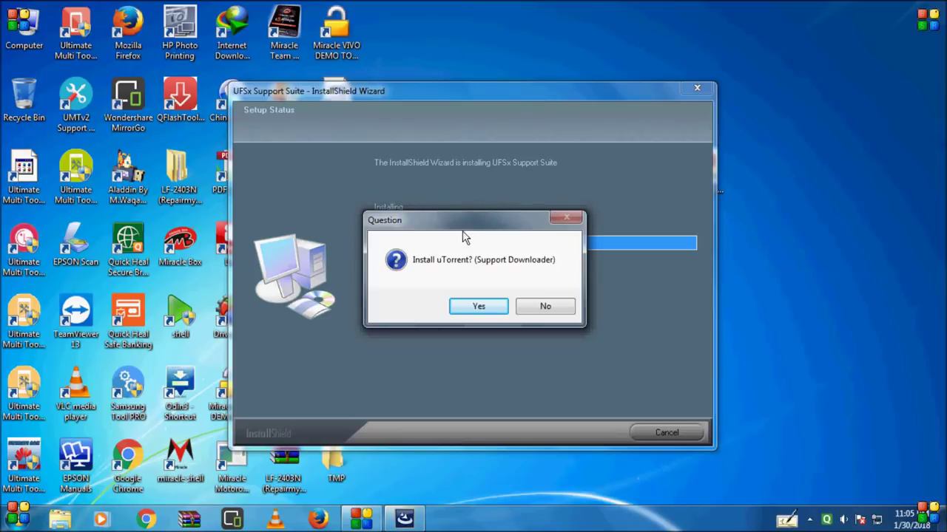
# Decline the uTorrent installation and finish the UFSx Support Suite wizard with Launch UFSx Control Panel enabled.
pyautogui.click(546, 306)
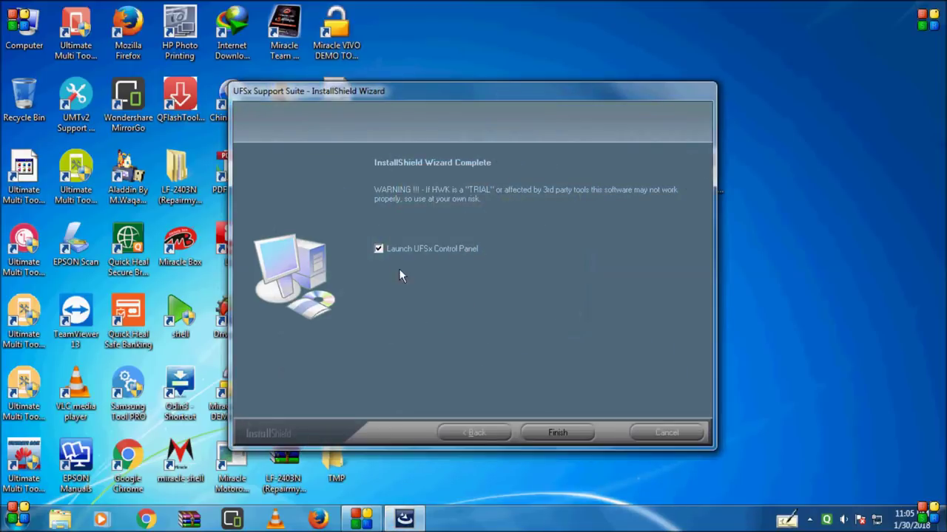
pyautogui.click(556, 432)
pyautogui.rightClick(545, 112)
pyautogui.click(598, 146)
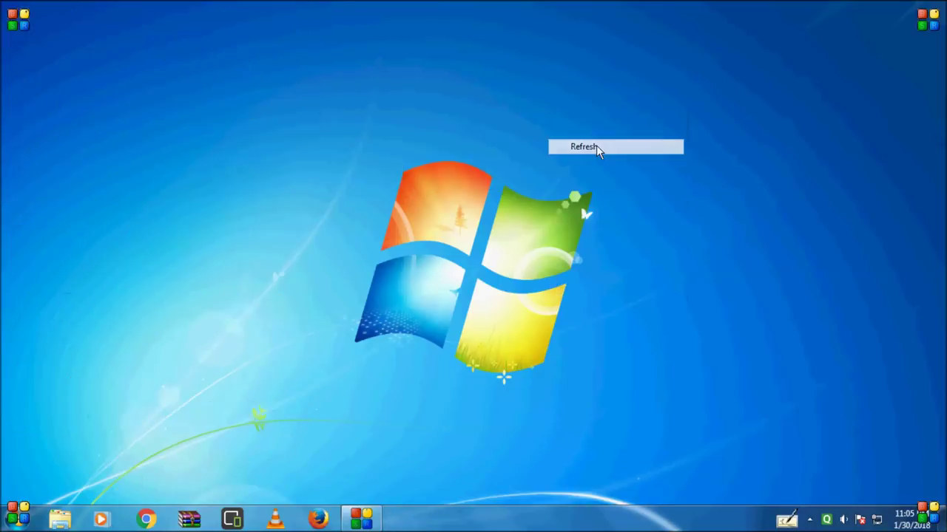
pyautogui.moveTo(714, 173); pyautogui.dragTo(590, 178)
pyautogui.rightClick(590, 178)
pyautogui.click(622, 176)
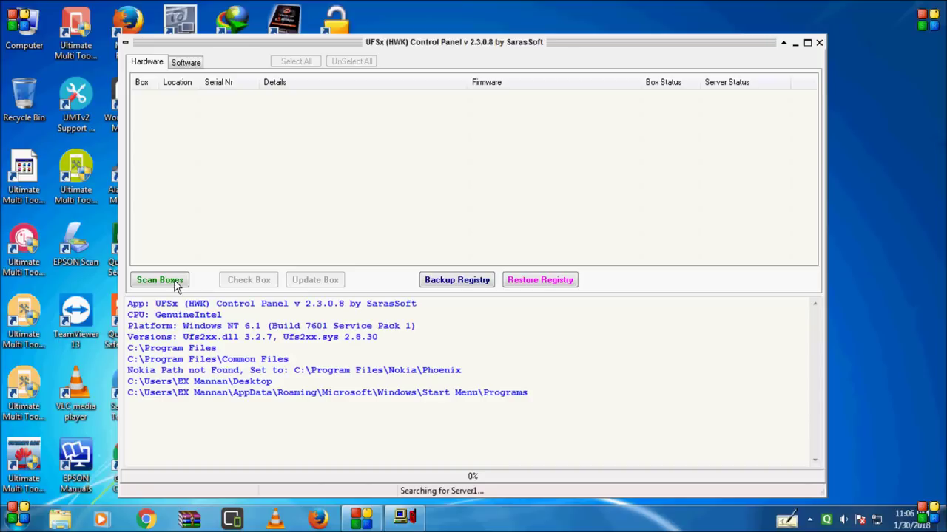
# Open Device Manager from the Computer properties and close the System window.
pyautogui.click(562, 43)
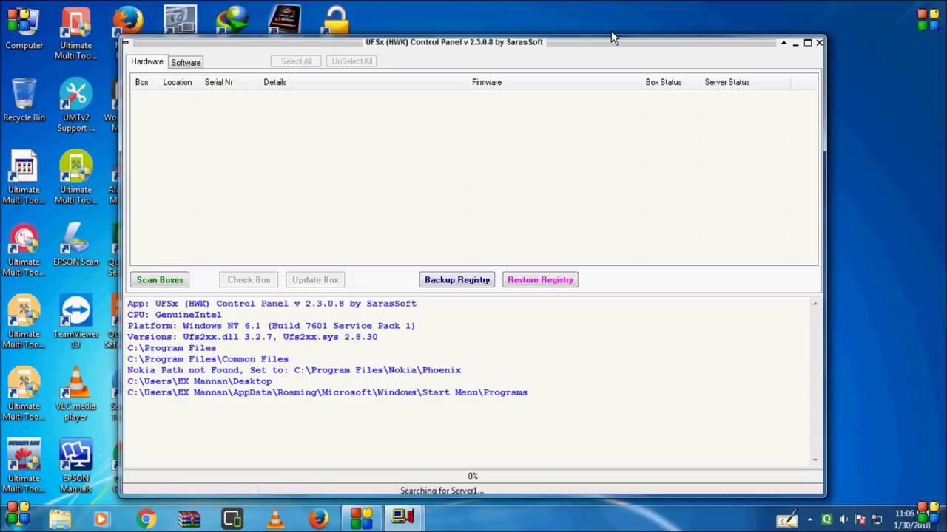
pyautogui.rightClick(38, 19)
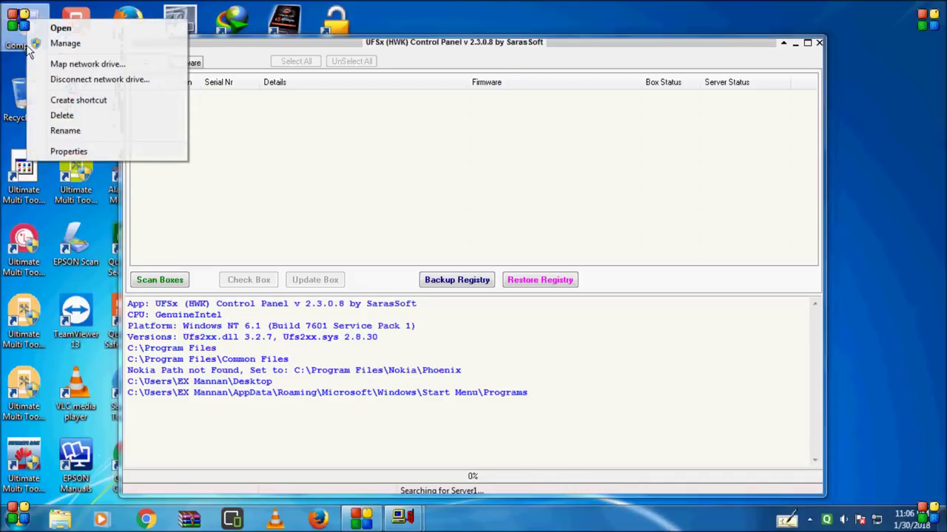
pyautogui.click(59, 153)
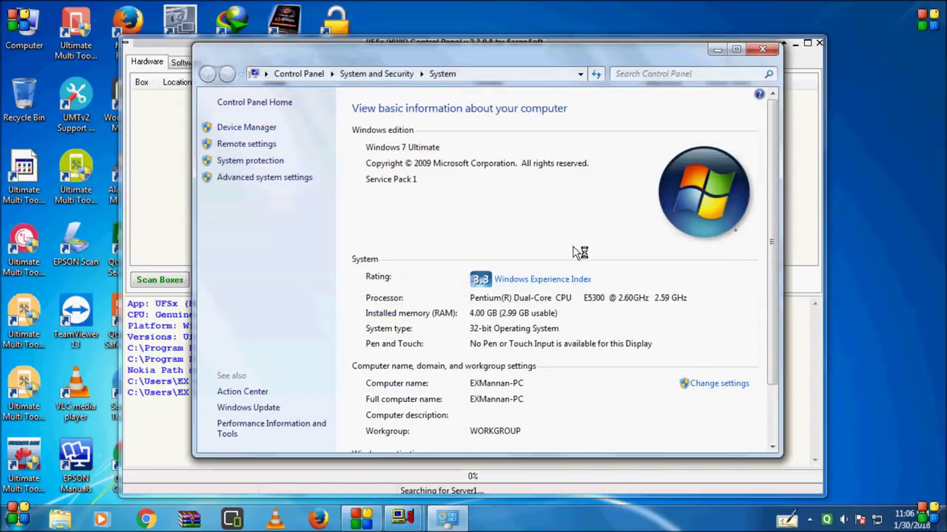
pyautogui.click(246, 127)
pyautogui.click(761, 49)
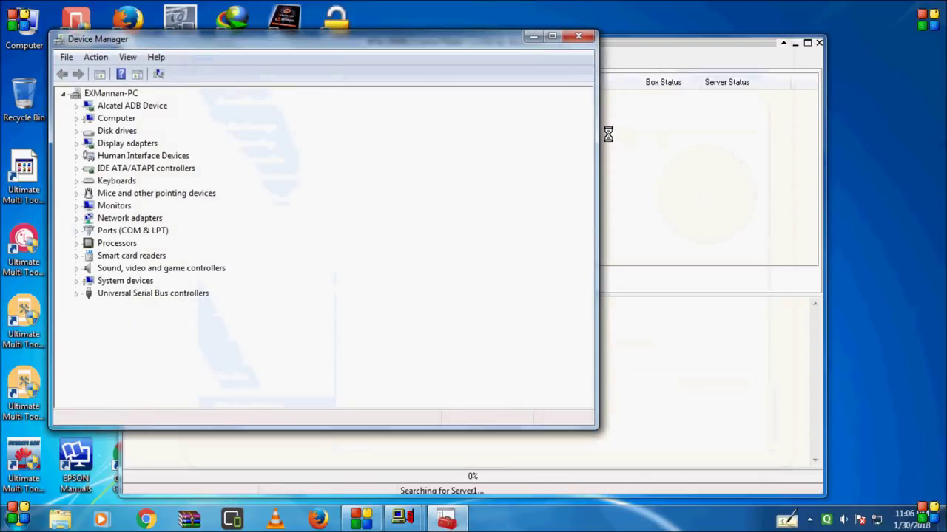
# Narrow Device Manager, expand the USB controllers, and search C:\ with subfolders for a driver for the UFS3 SarasSoft device.
pyautogui.moveTo(596, 131); pyautogui.dragTo(274, 174)
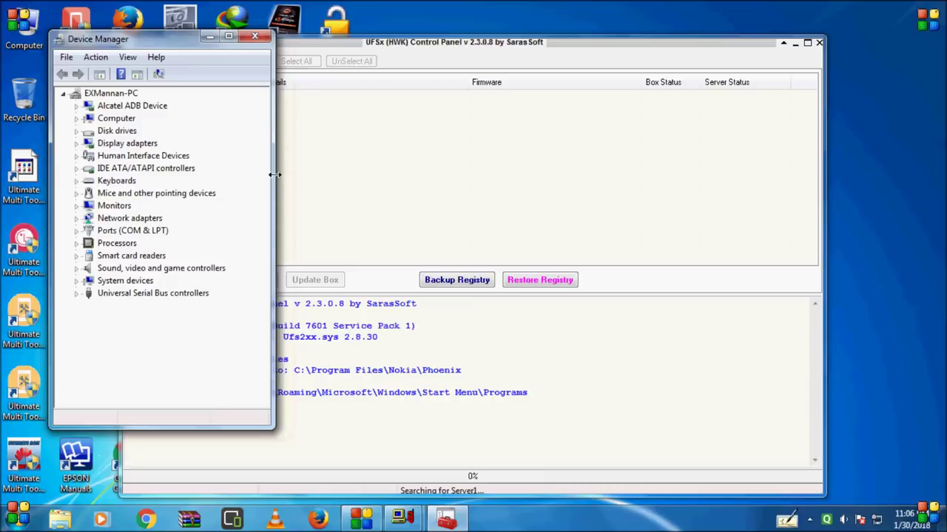
pyautogui.click(77, 294)
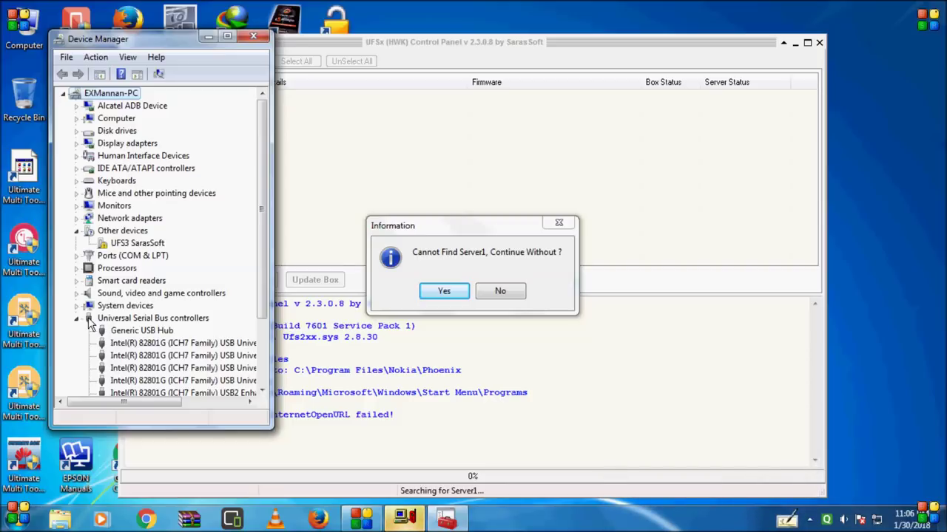
pyautogui.click(111, 244)
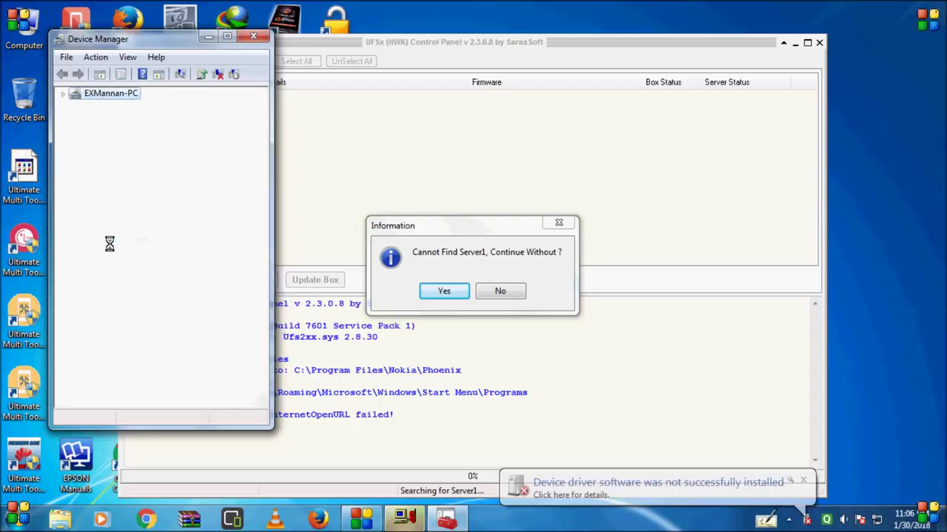
pyautogui.rightClick(111, 248)
pyautogui.click(157, 254)
pyautogui.click(165, 274)
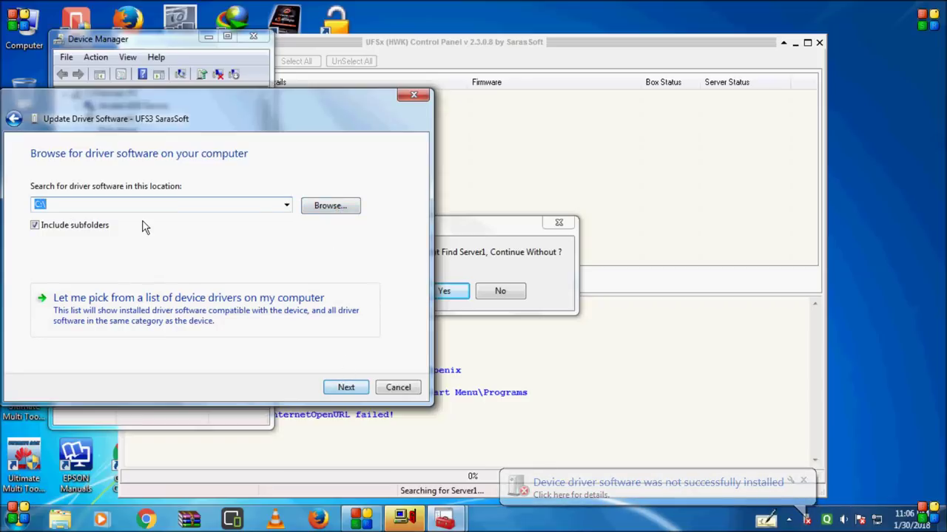
pyautogui.click(346, 389)
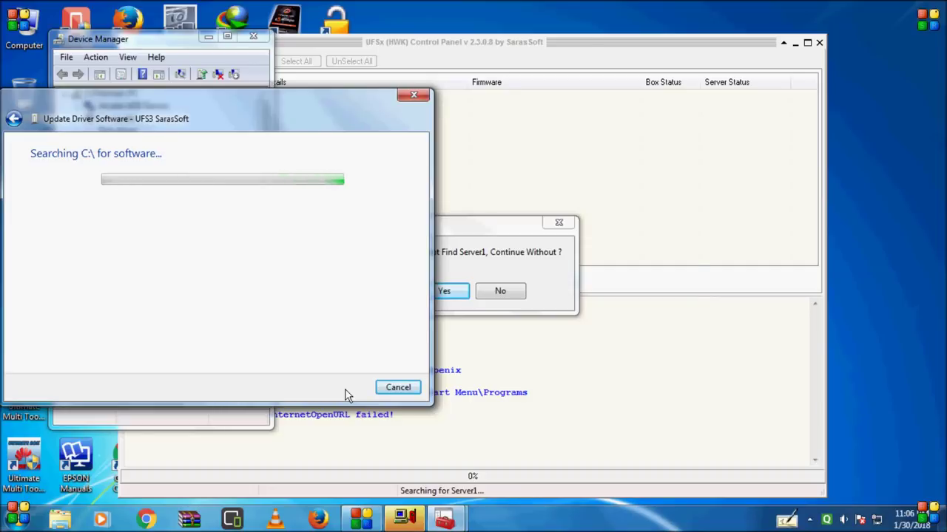
# Install the UFSx Driver Package, always trusting software from UAB "DIGITEKA", and close the driver update wizard.
pyautogui.click(318, 263)
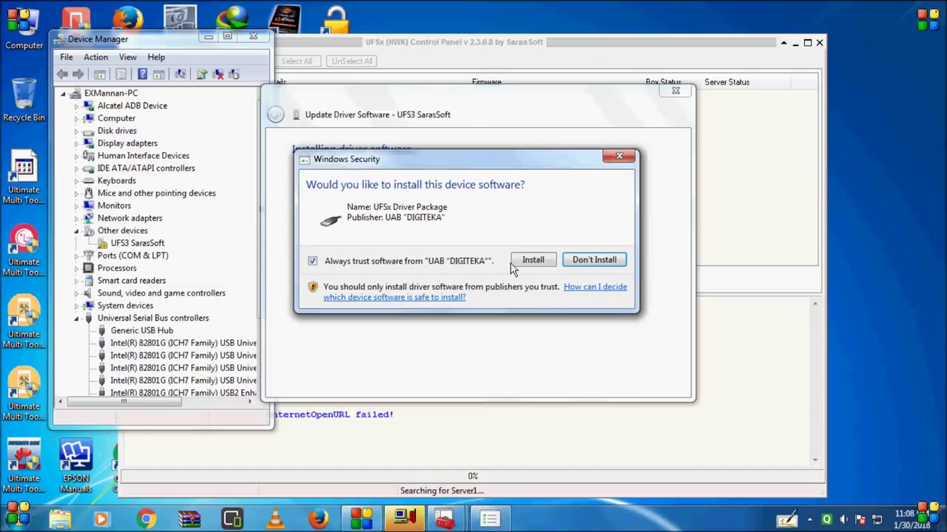
pyautogui.click(531, 260)
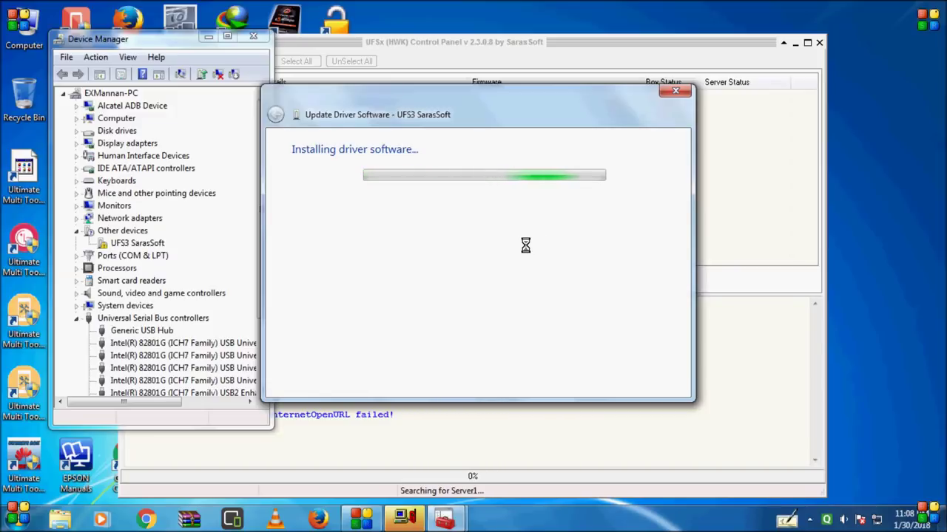
pyautogui.click(664, 383)
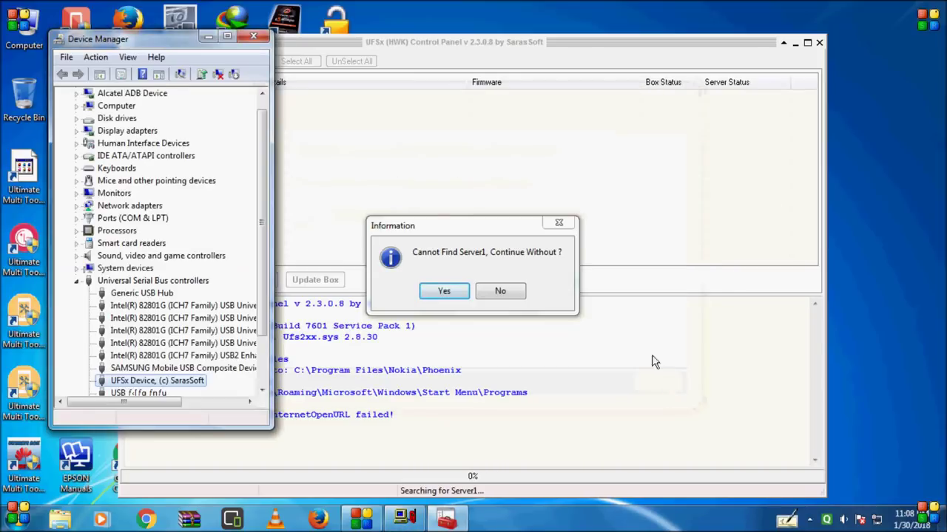
# Continue without Server1 in the UFSx Control Panel, scan for boxes and check the listed box.
pyautogui.click(304, 139)
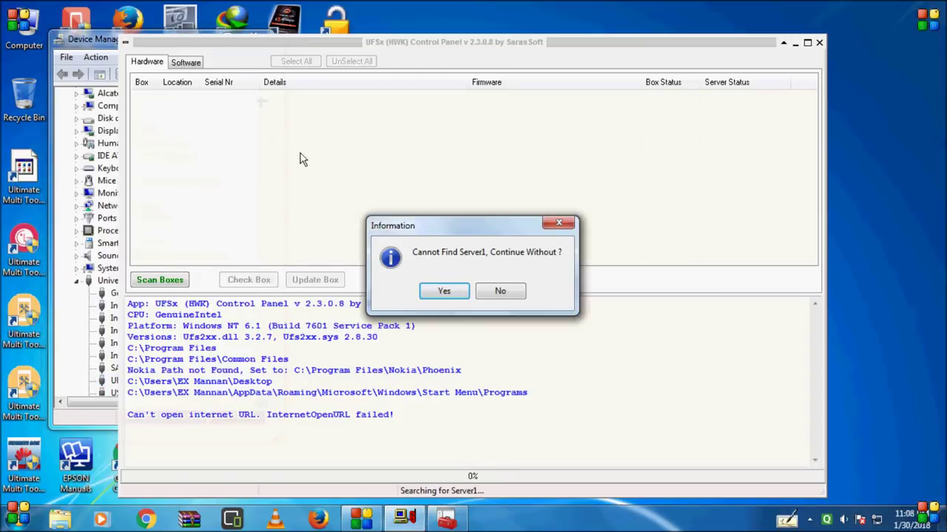
pyautogui.click(444, 291)
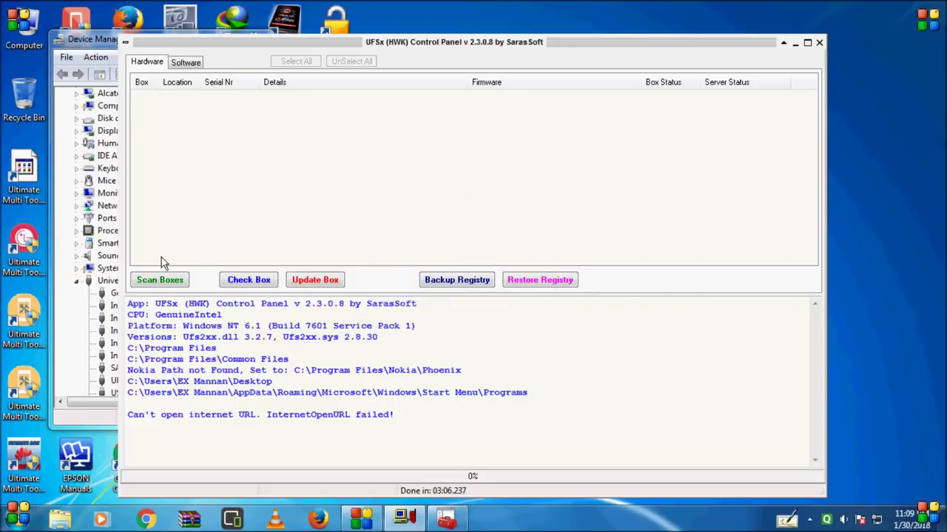
pyautogui.click(167, 283)
pyautogui.click(248, 280)
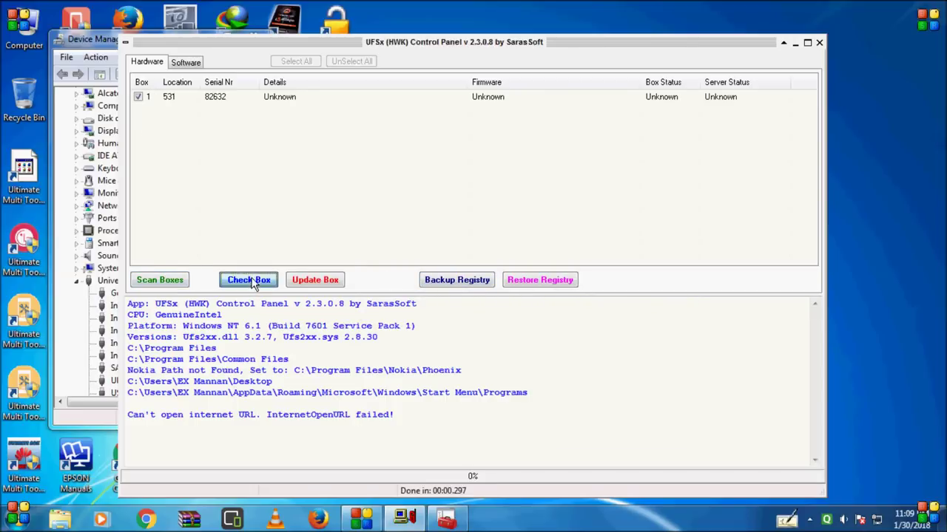
pyautogui.moveTo(434, 42); pyautogui.dragTo(511, 29)
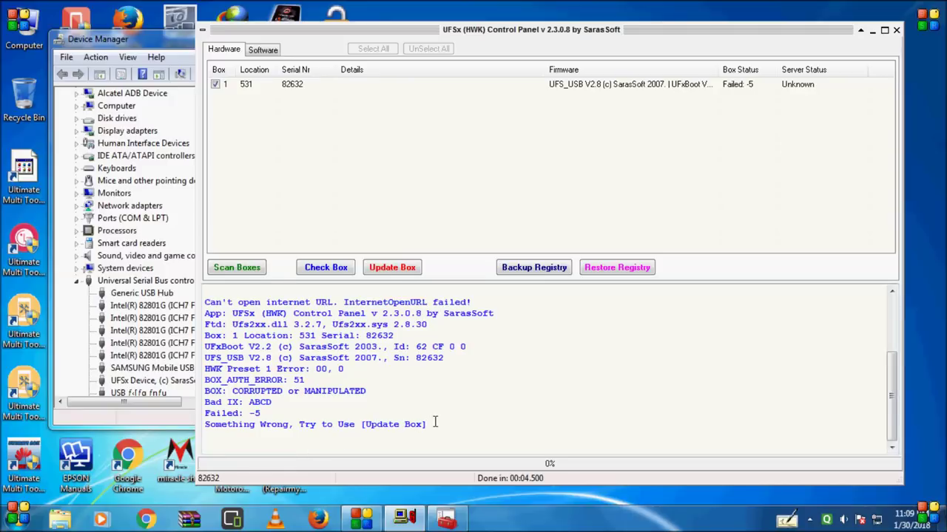
# Read the box check's advice in the log, update the box, and run the box check again.
pyautogui.moveTo(435, 423); pyautogui.dragTo(324, 415)
pyautogui.click(462, 419)
pyautogui.click(373, 268)
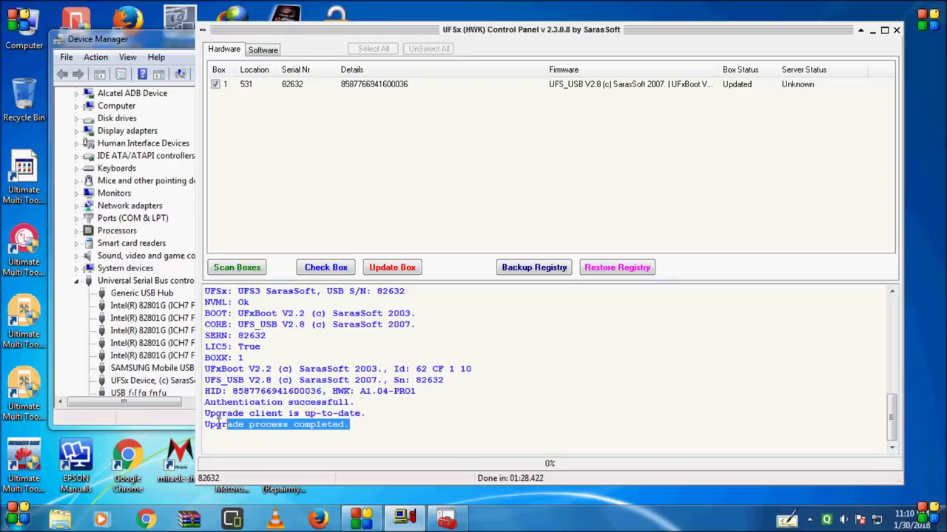
pyautogui.click(326, 268)
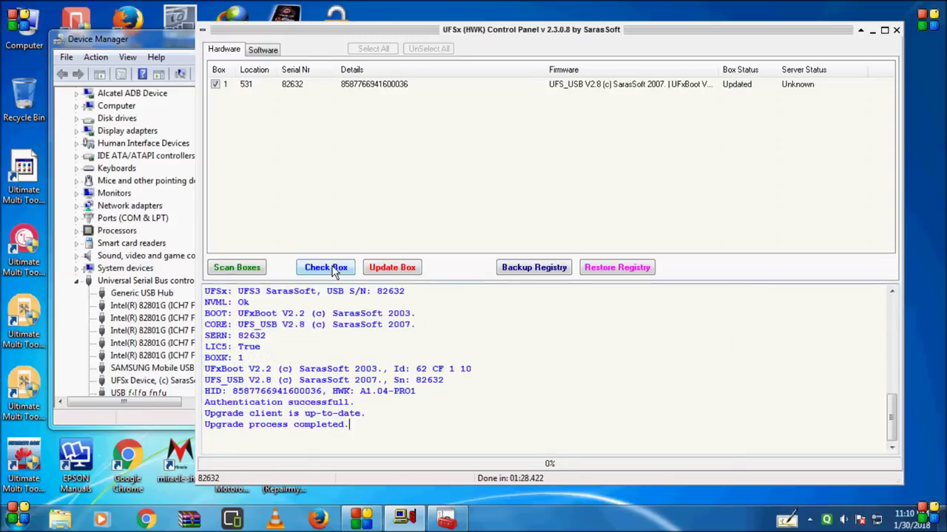
pyautogui.click(326, 267)
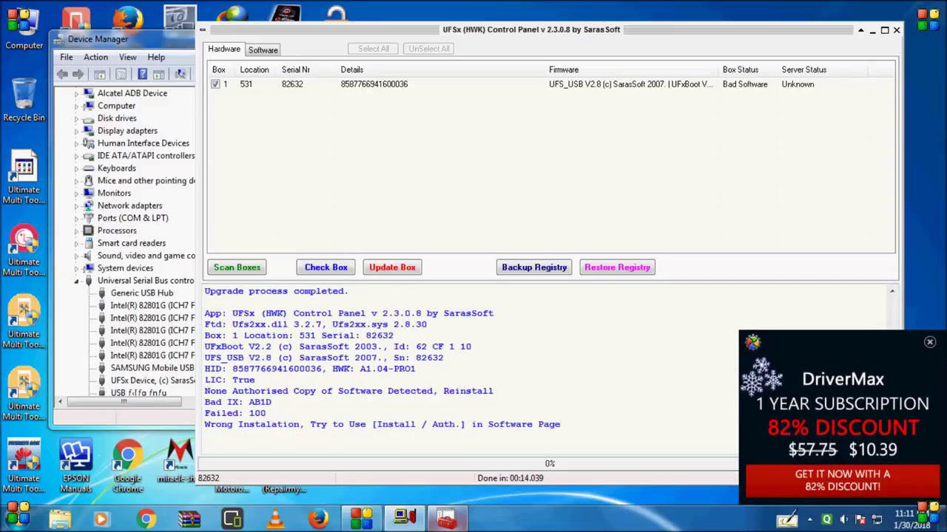
# Dismiss the DriverMax advert, review the last lines of the box check log, and view the Software page.
pyautogui.click(927, 344)
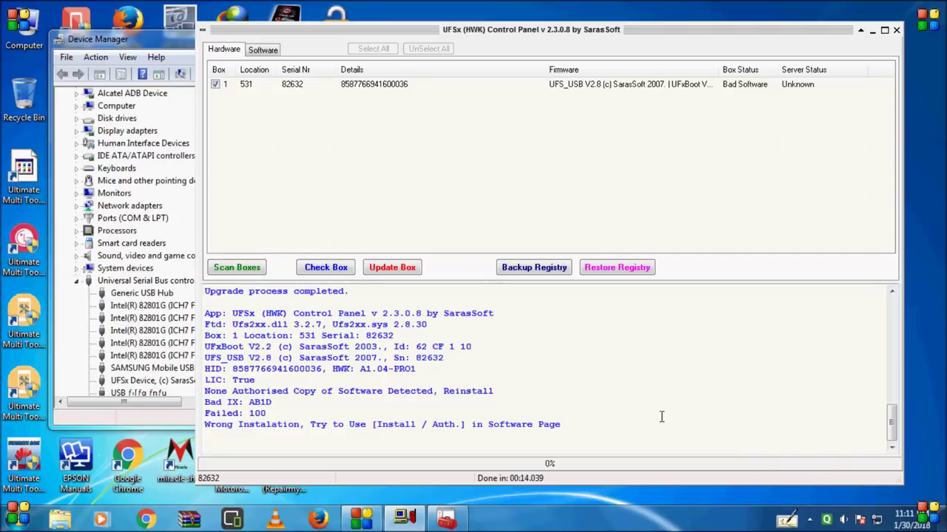
pyautogui.moveTo(581, 430); pyautogui.dragTo(204, 429)
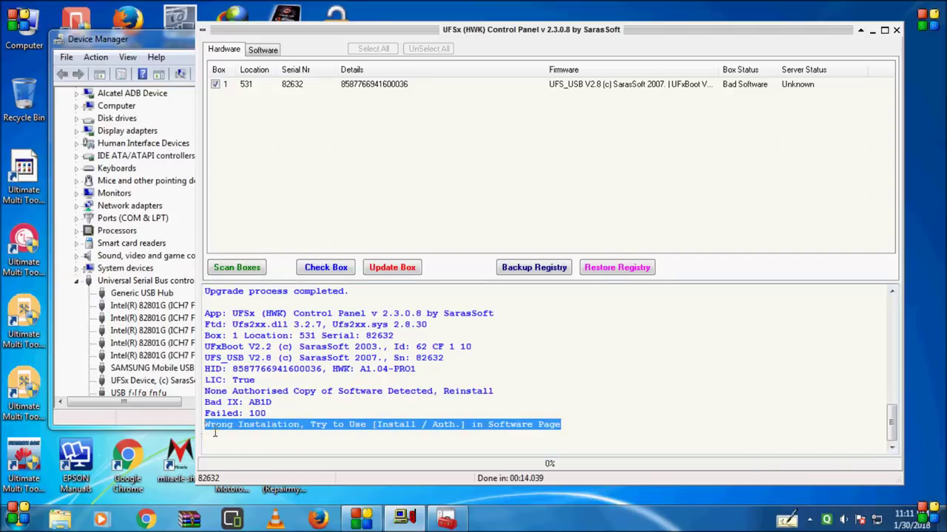
pyautogui.click(214, 434)
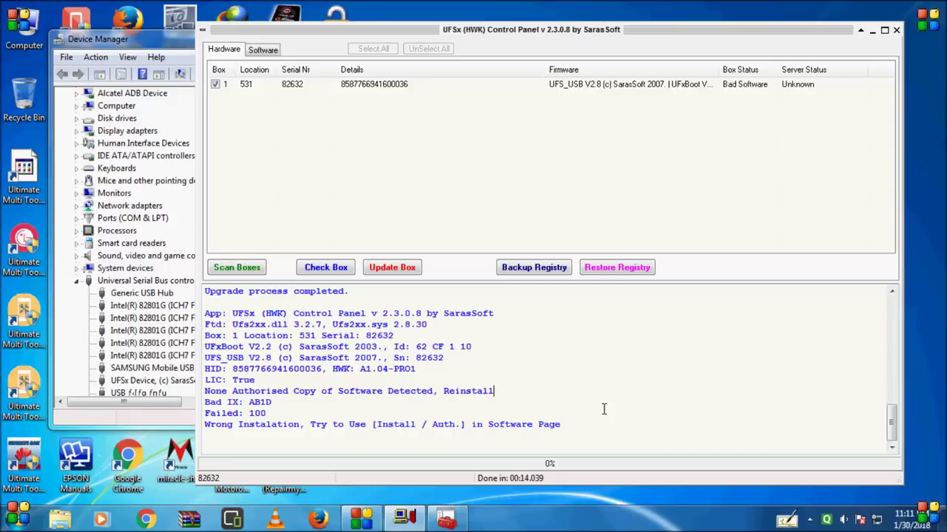
pyautogui.click(264, 52)
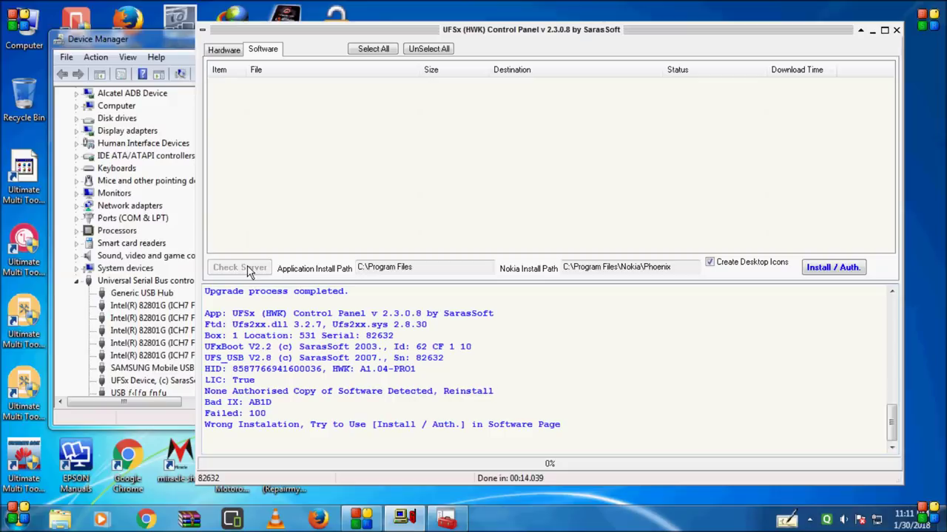
pyautogui.moveTo(517, 32); pyautogui.dragTo(626, 46)
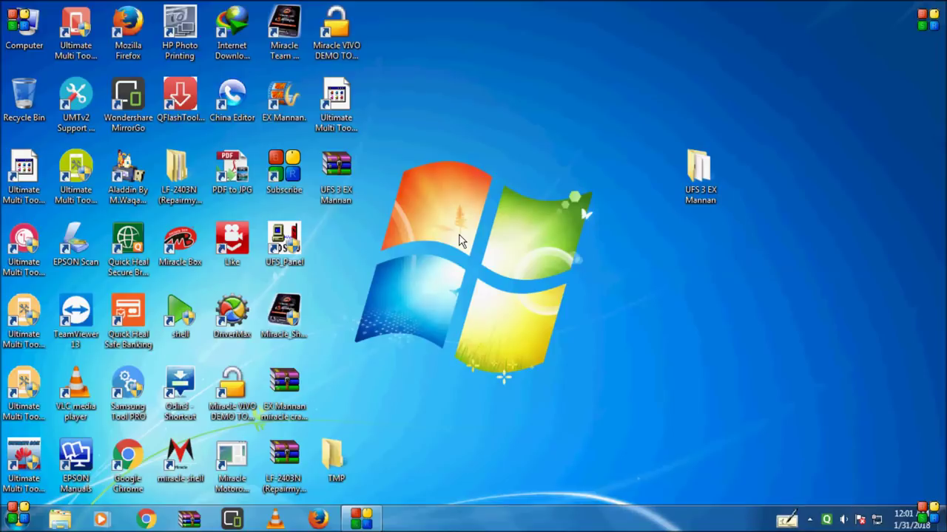
# Place the UFS 3 archive and folder near each other on the desktop and open the UFS 3 folder.
pyautogui.moveTo(340, 178); pyautogui.dragTo(363, 231)
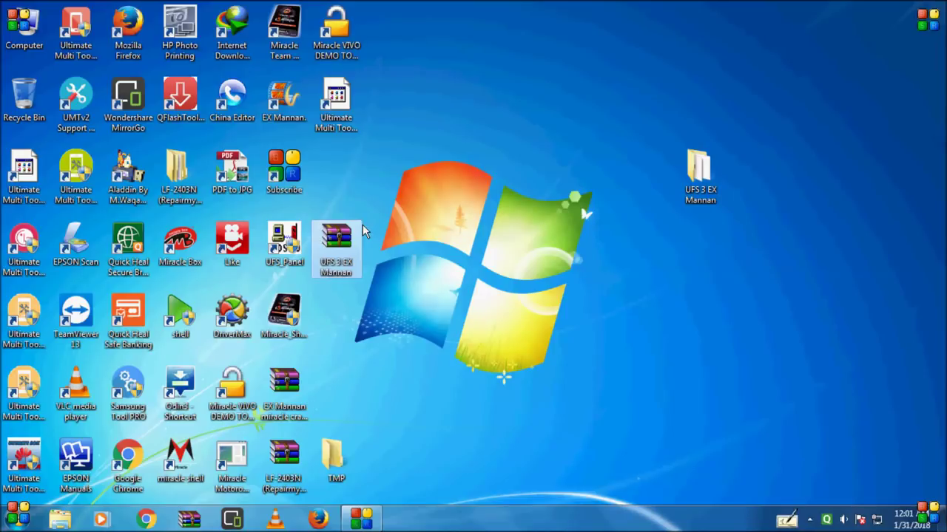
pyautogui.moveTo(699, 171); pyautogui.dragTo(441, 245)
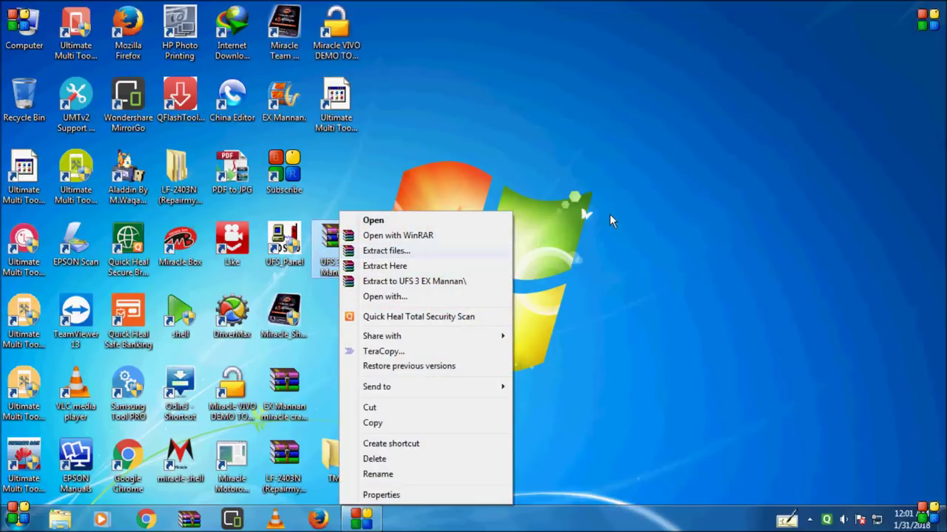
pyautogui.click(561, 232)
pyautogui.rightClick(449, 244)
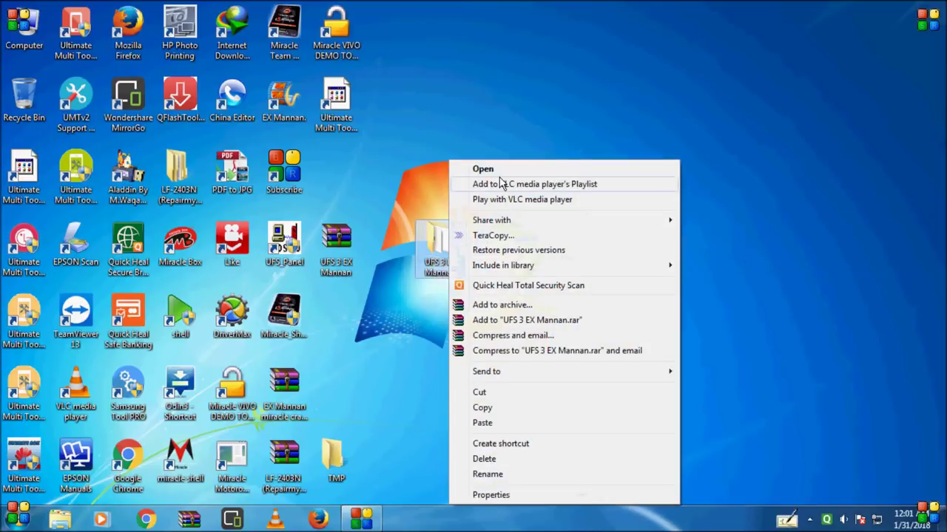
pyautogui.click(488, 168)
pyautogui.moveTo(464, 138); pyautogui.dragTo(633, 128)
# Copy the SarasSoft folder from the UFS 3 folder to the clipboard.
pyautogui.click(515, 225)
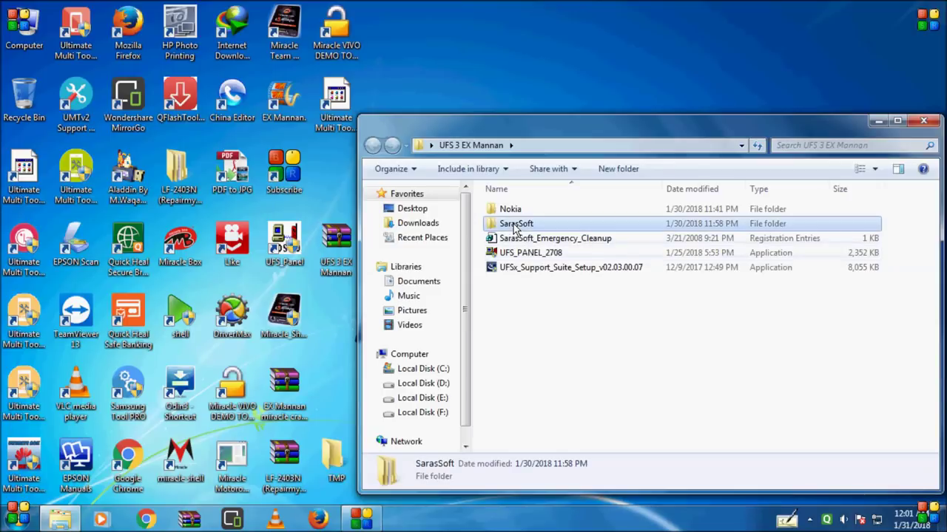
pyautogui.rightClick(515, 226)
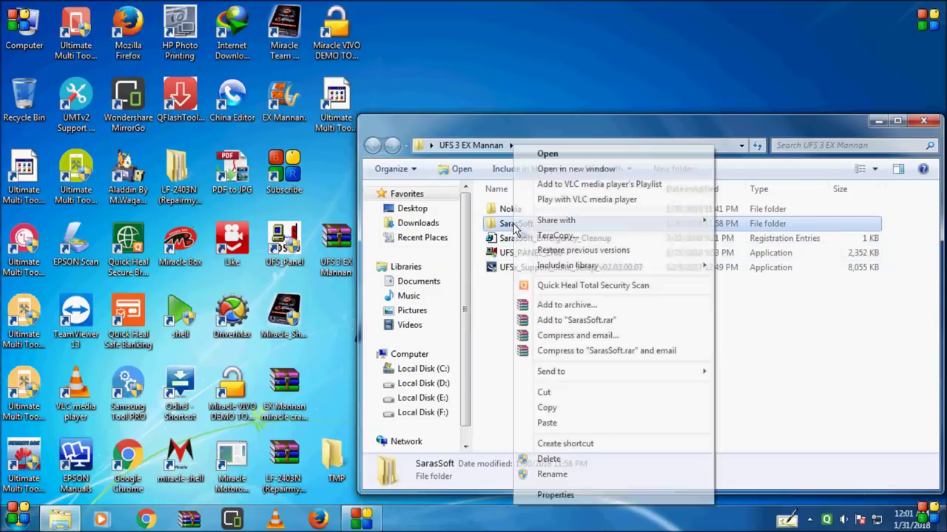
pyautogui.click(559, 407)
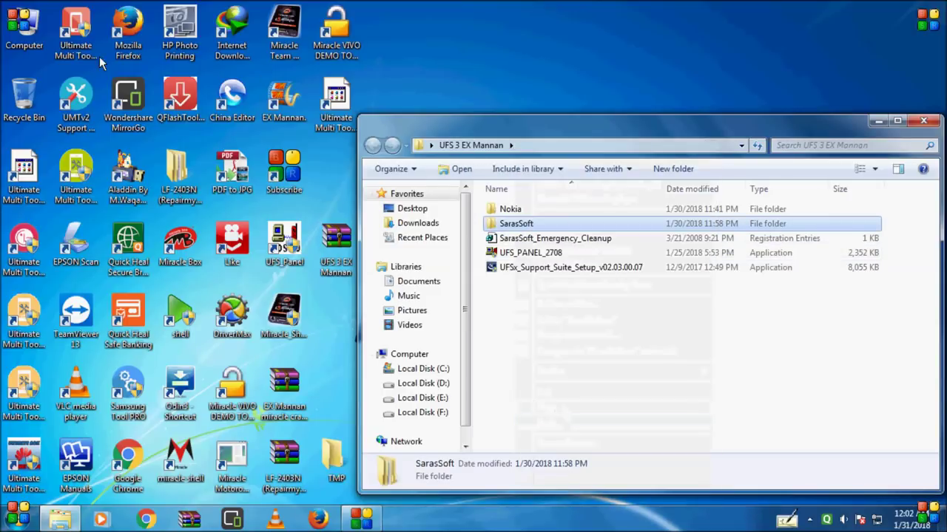
# Paste the copied SarasSoft folder into Program Files on Local Disk (C:).
pyautogui.doubleClick(23, 28)
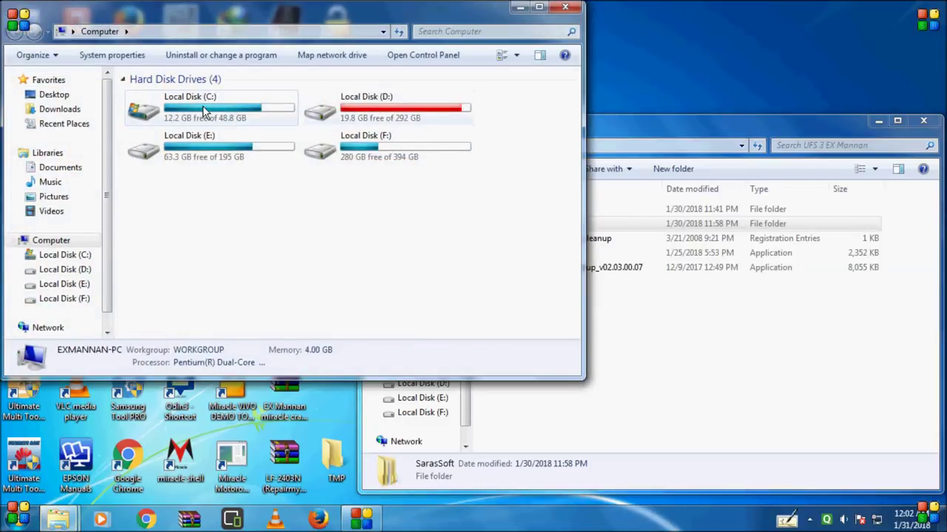
pyautogui.click(203, 106)
pyautogui.rightClick(203, 105)
pyautogui.click(234, 120)
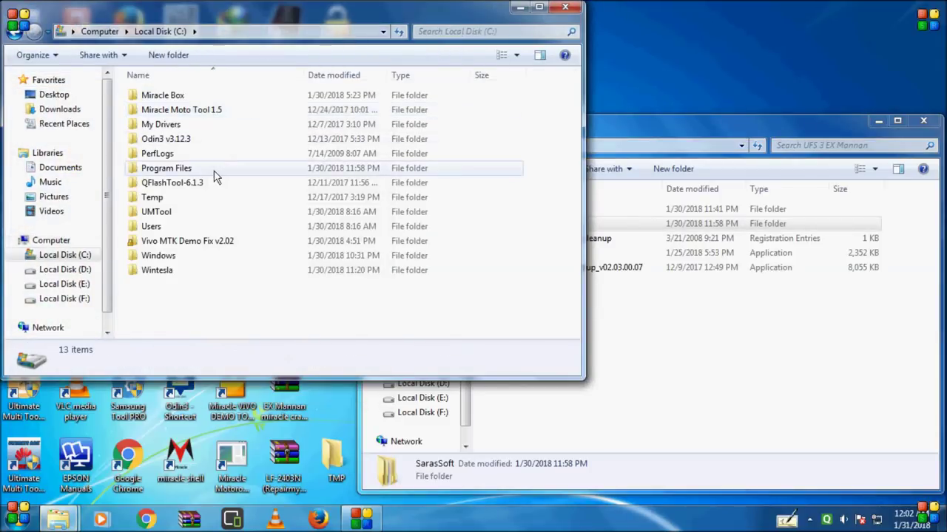
pyautogui.rightClick(197, 170)
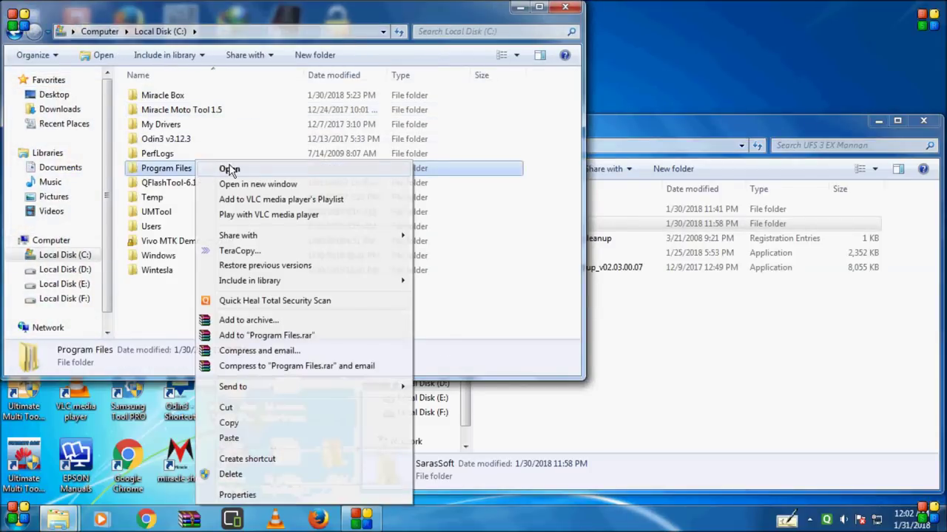
pyautogui.click(229, 169)
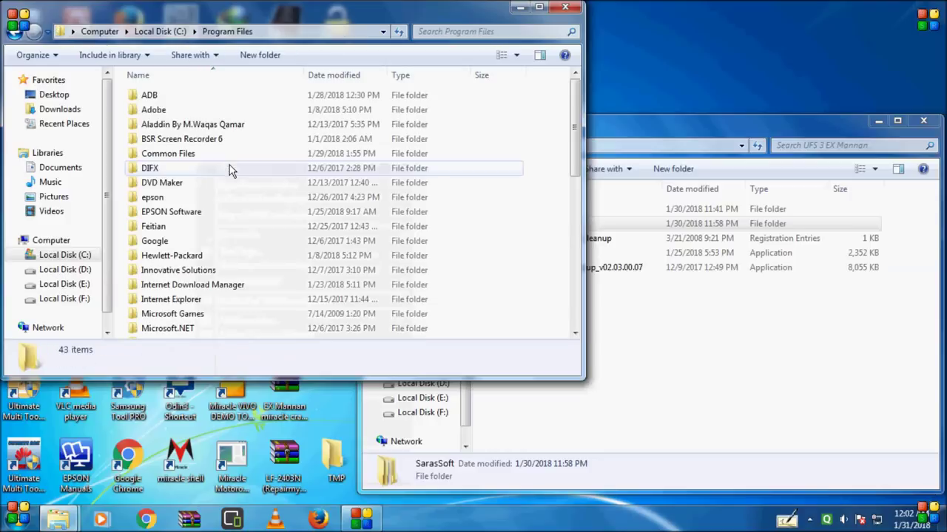
pyautogui.rightClick(550, 220)
pyautogui.click(576, 287)
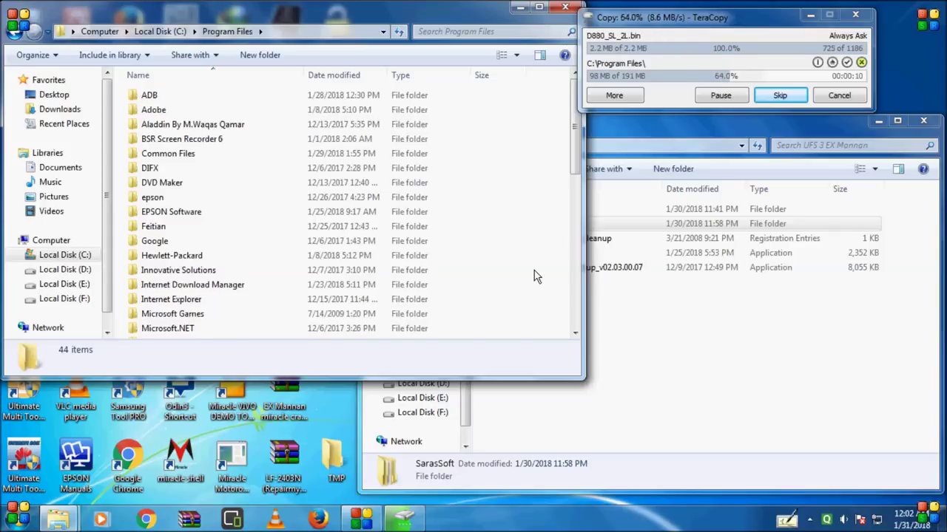
# Copy the Nokia folder from the UFS 3 folder to the clipboard and move that window clear of Program Files.
pyautogui.click(719, 389)
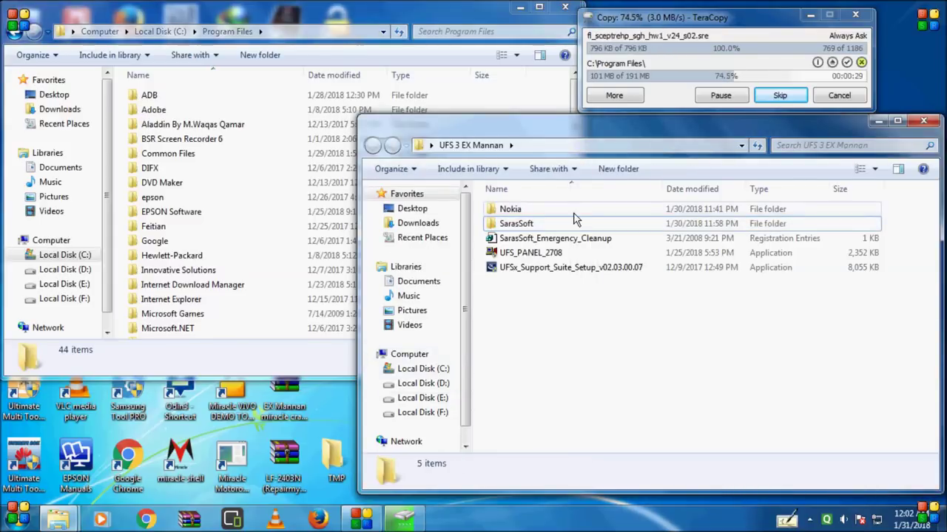
pyautogui.click(524, 210)
pyautogui.rightClick(524, 210)
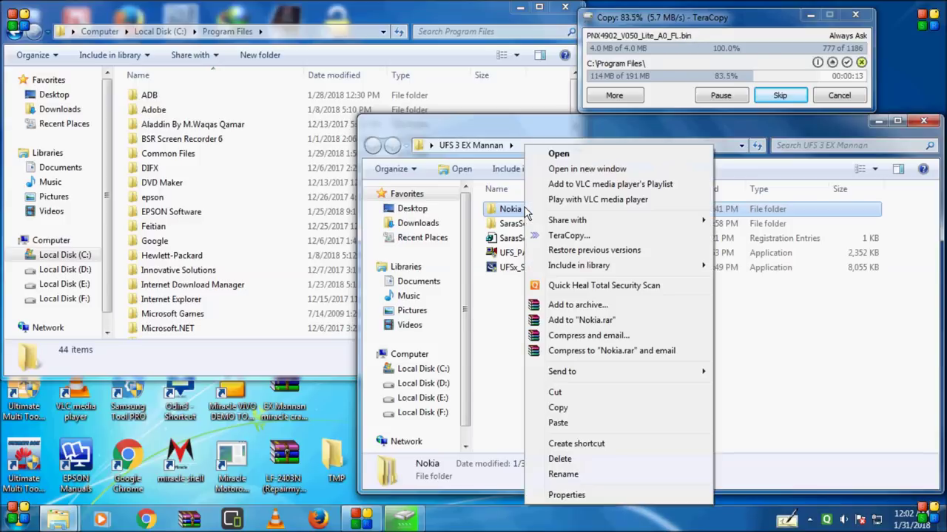
pyautogui.click(576, 409)
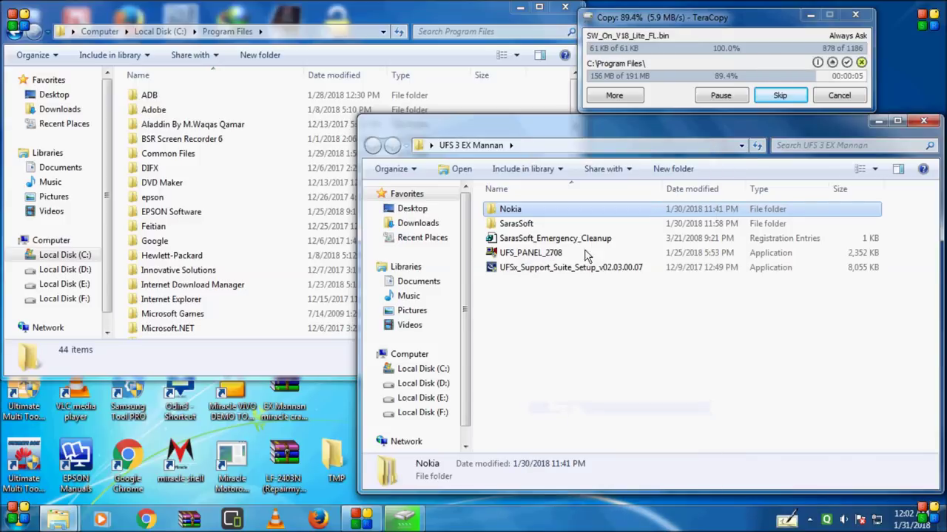
pyautogui.moveTo(535, 126); pyautogui.dragTo(732, 213)
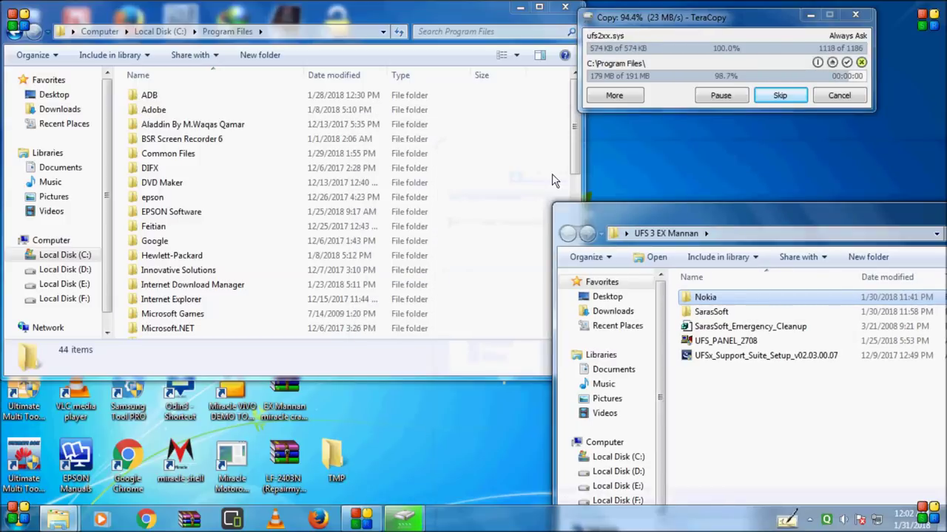
# Paste the copied Nokia folder into Program Files on Local Disk (C:) and refresh the folder listing.
pyautogui.click(538, 188)
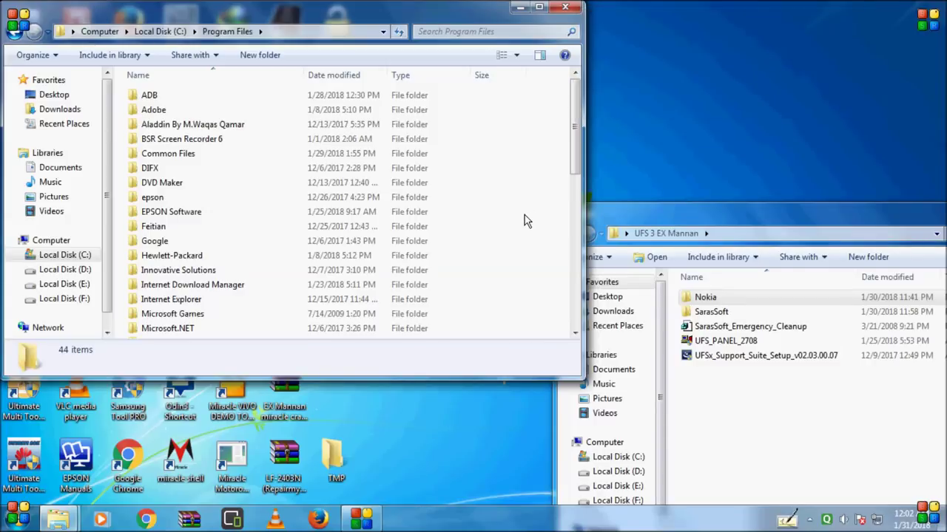
pyautogui.click(524, 215)
pyautogui.rightClick(524, 215)
pyautogui.click(517, 281)
pyautogui.click(507, 288)
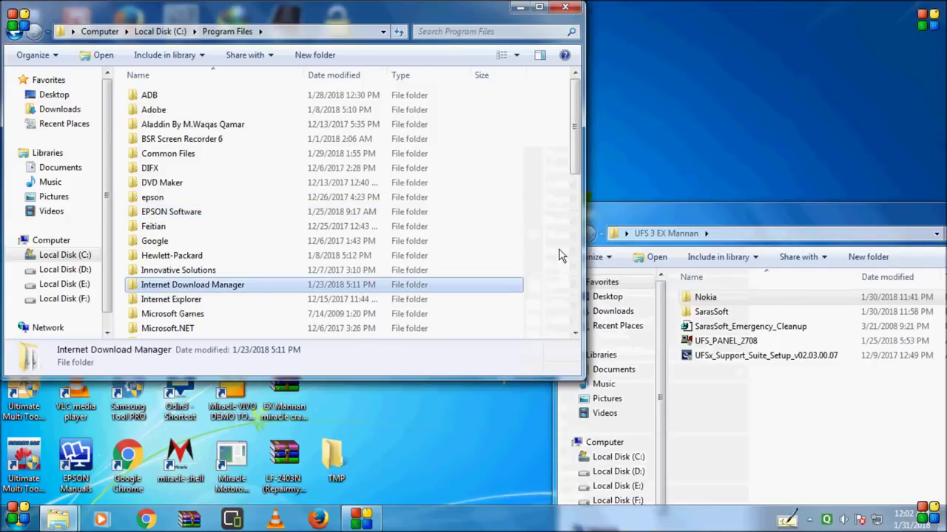
pyautogui.click(552, 232)
pyautogui.rightClick(551, 231)
pyautogui.click(576, 303)
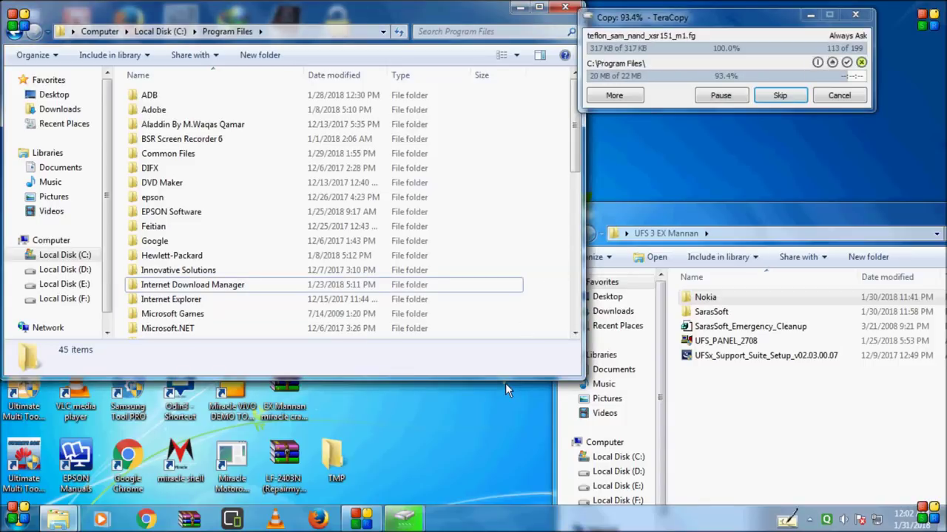
pyautogui.click(502, 140)
pyautogui.rightClick(484, 220)
pyautogui.click(522, 271)
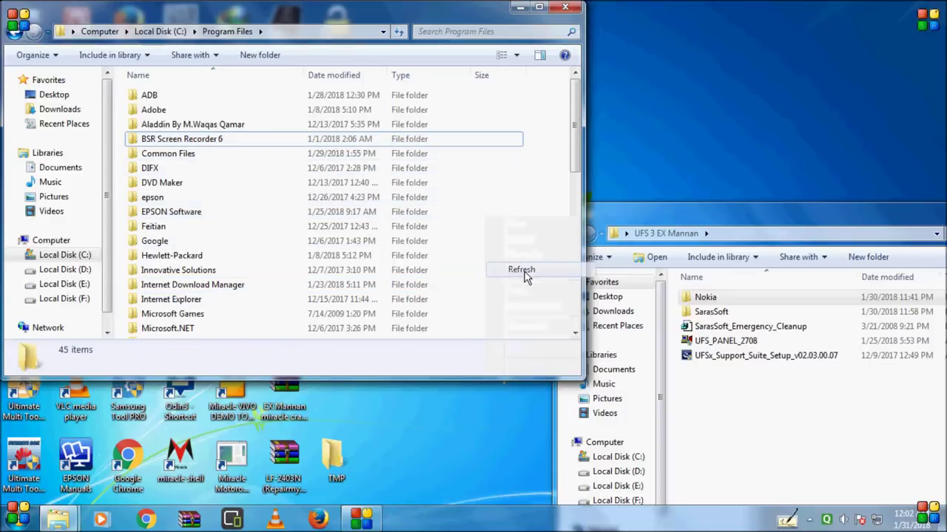
# Close the UFS 3 folder window and move the Program Files window to the middle of the desktop.
pyautogui.moveTo(788, 221); pyautogui.dragTo(454, 208)
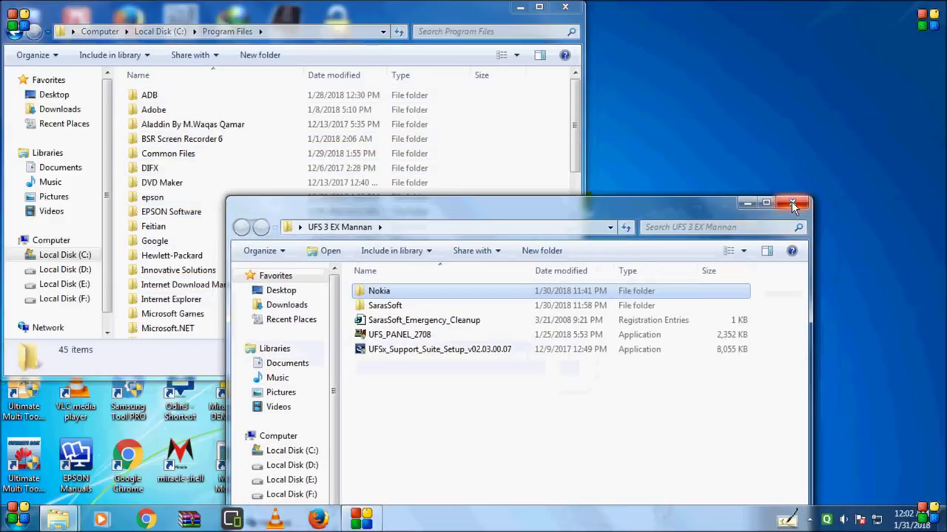
pyautogui.hotkey('alt', 'F4')
pyautogui.moveTo(397, 13); pyautogui.dragTo(651, 50)
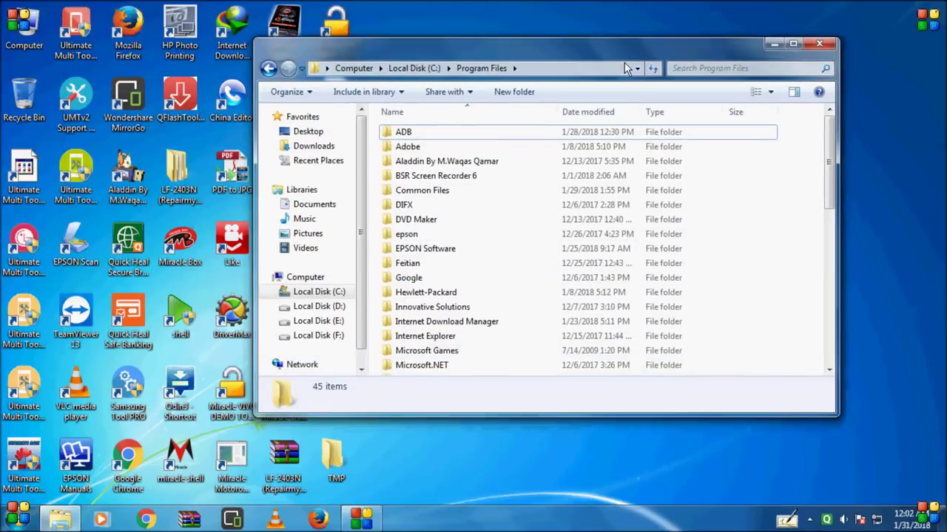
# Reopen Program Files from Local Disk (C:) and open the SarasSoft folder in it.
pyautogui.click(271, 66)
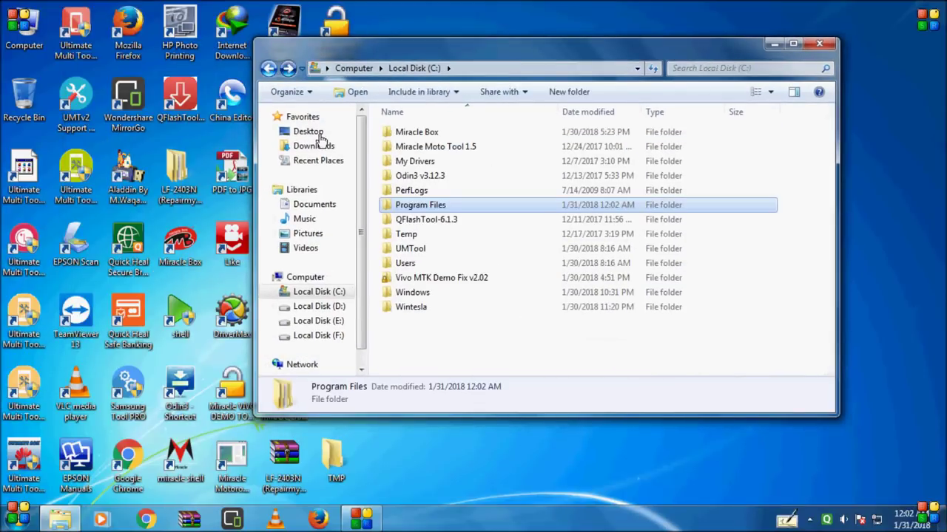
pyautogui.rightClick(441, 205)
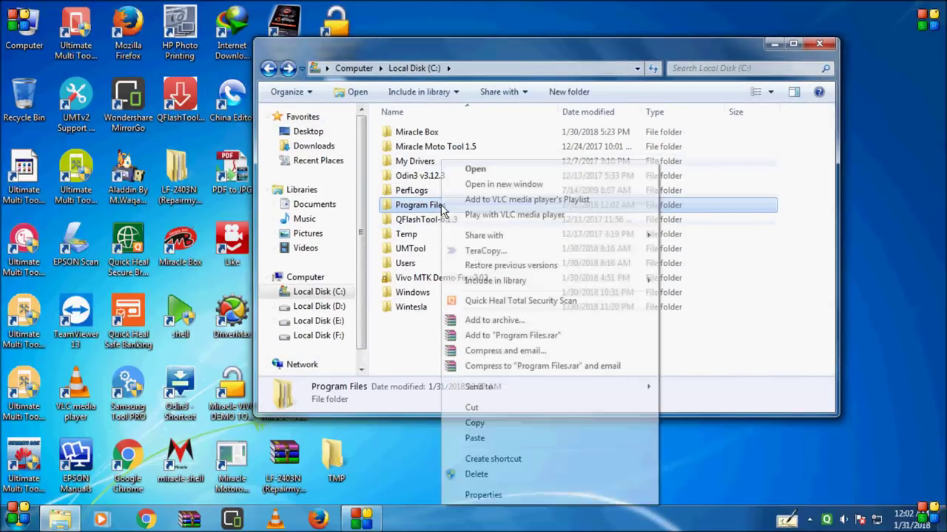
pyautogui.click(474, 172)
pyautogui.scroll(-9, 494, 255)
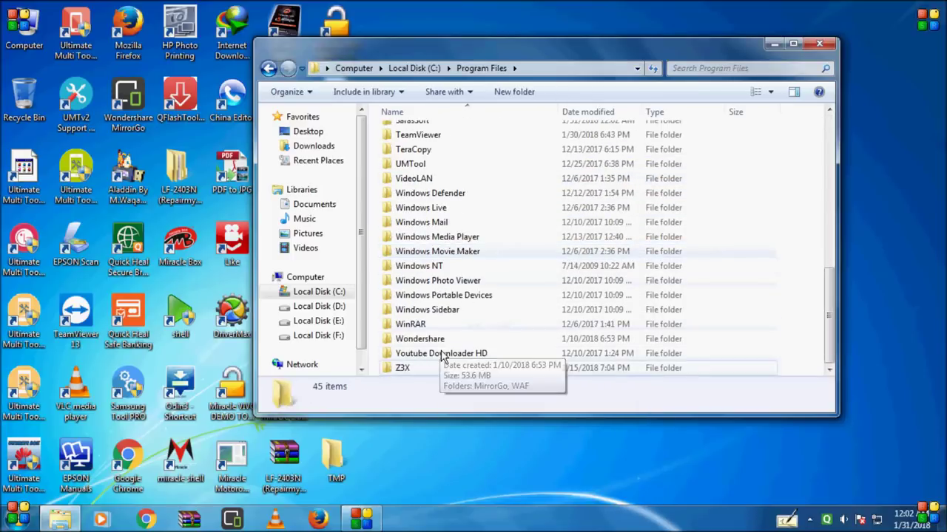
pyautogui.scroll(1, 442, 206)
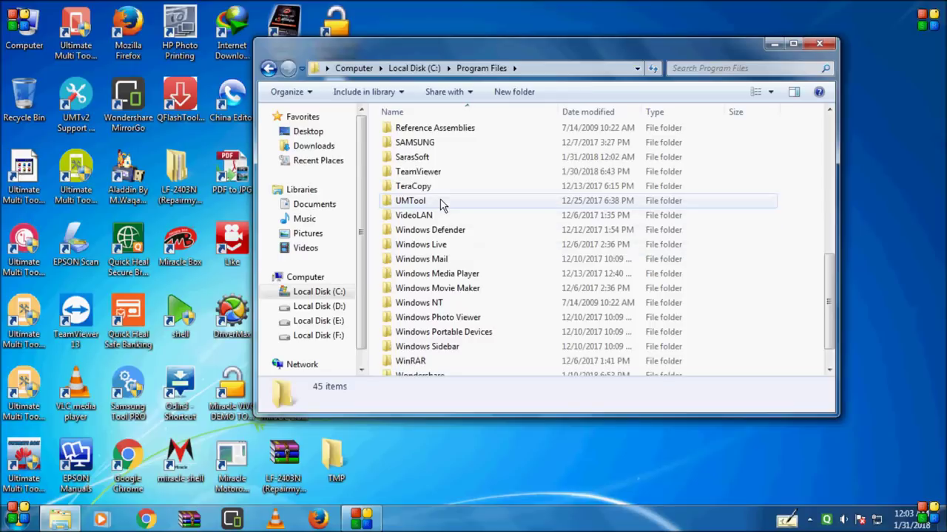
pyautogui.click(423, 160)
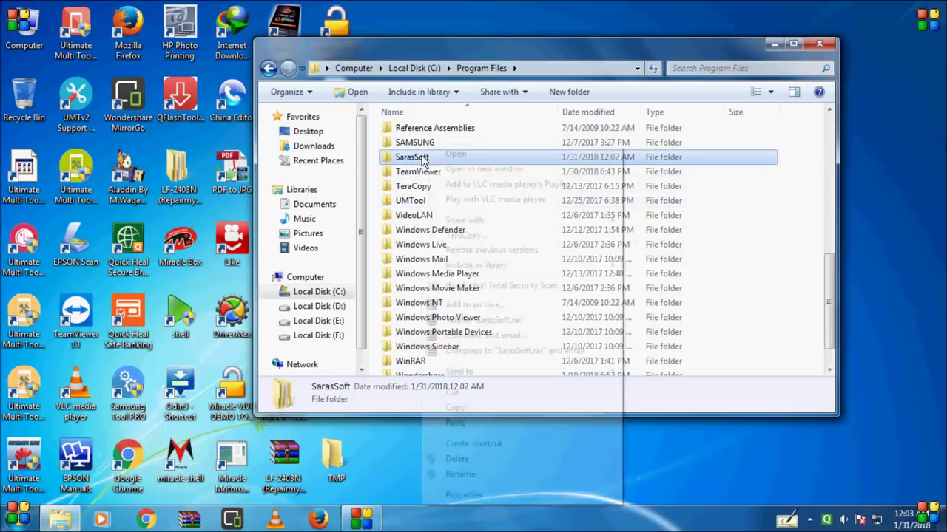
pyautogui.rightClick(424, 159)
pyautogui.click(448, 153)
# Create a desktop shortcut to the SAMs application in the UFS\UFS_SAMs folder.
pyautogui.doubleClick(426, 141)
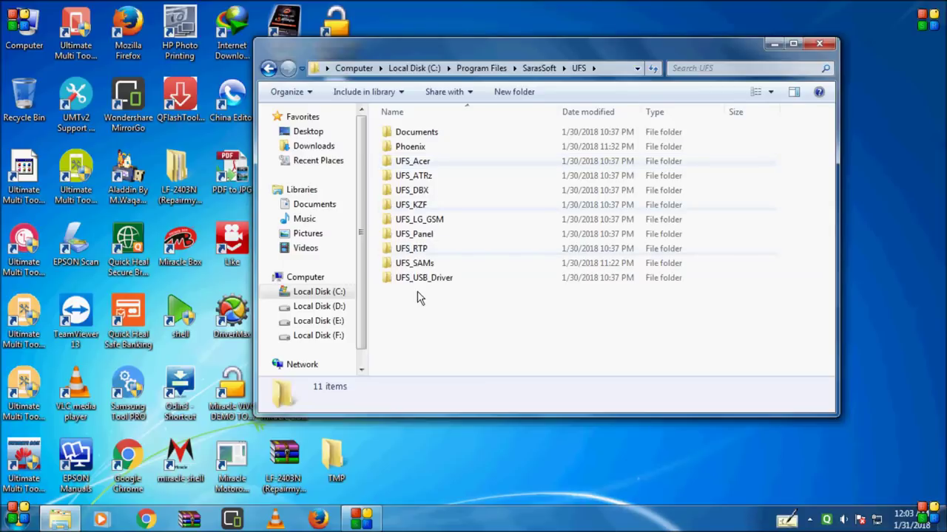
pyautogui.doubleClick(428, 264)
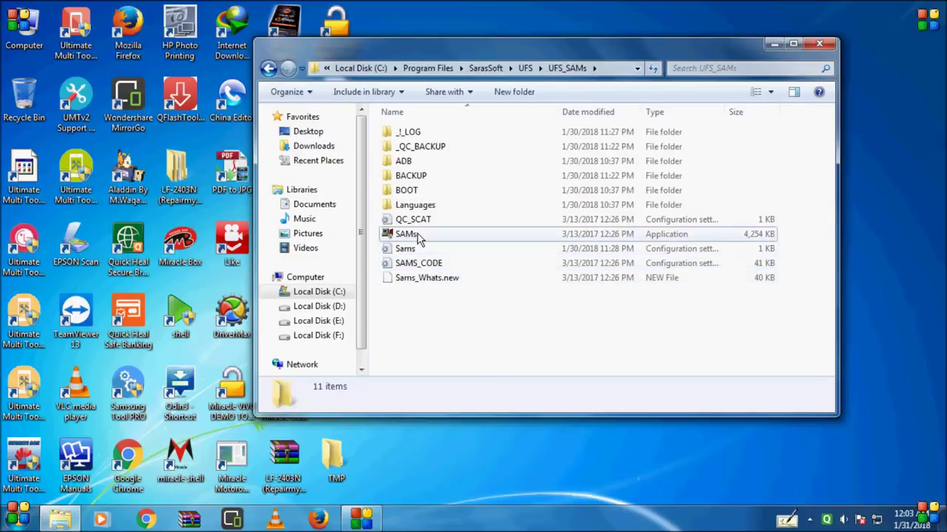
pyautogui.rightClick(416, 234)
pyautogui.moveTo(480, 378)
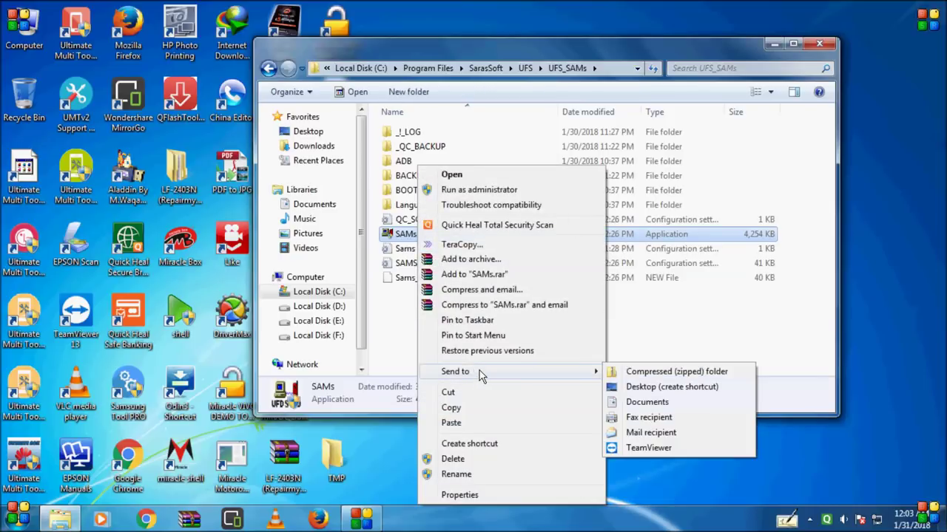
pyautogui.click(642, 387)
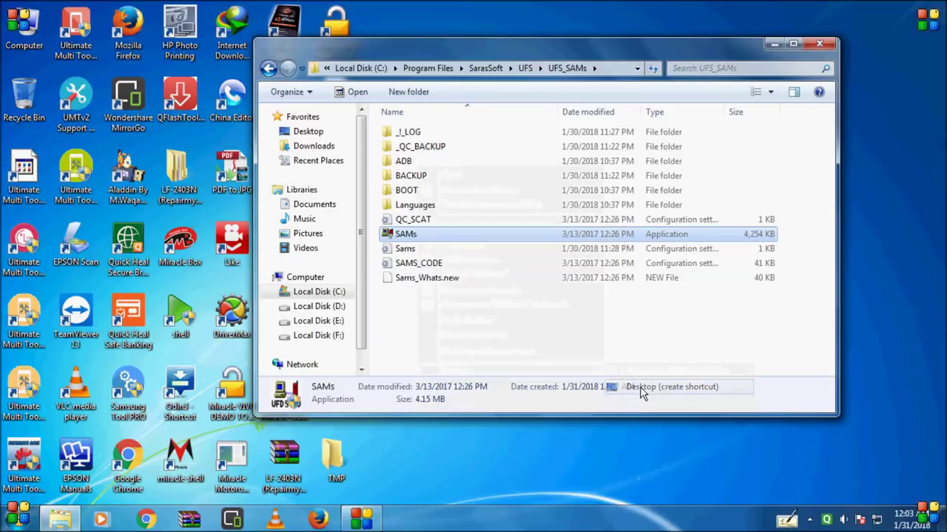
# Return to the UFS folder and create a desktop shortcut to the RTP application in UFS_RTP.
pyautogui.click(268, 68)
pyautogui.moveTo(514, 51); pyautogui.dragTo(639, 49)
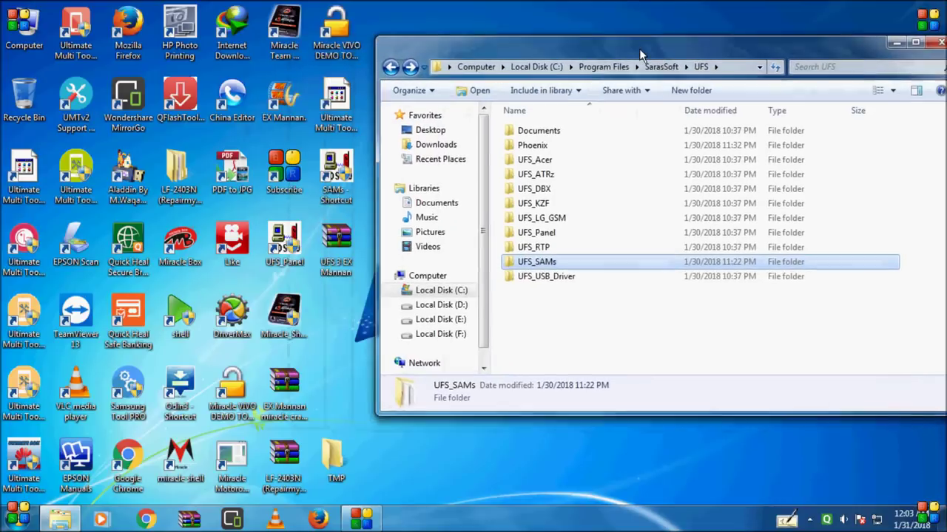
pyautogui.click(546, 248)
pyautogui.doubleClick(547, 249)
pyautogui.rightClick(540, 171)
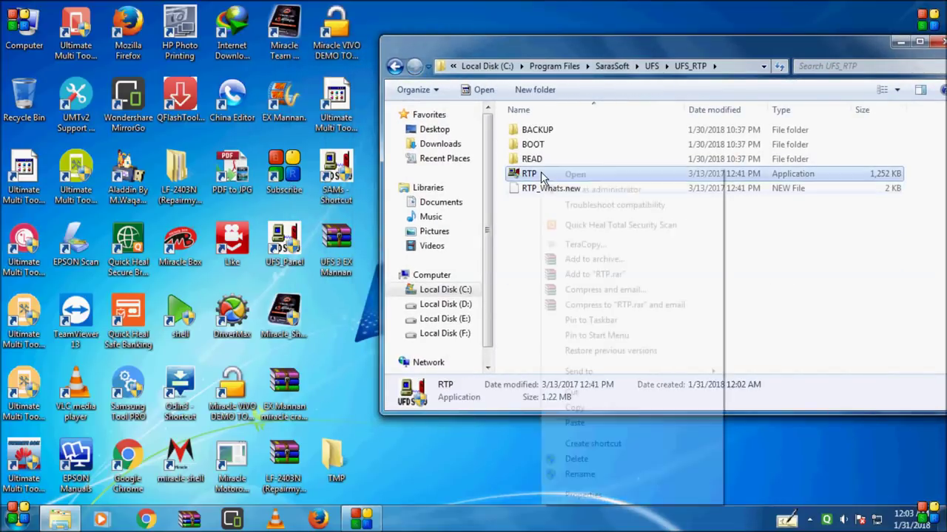
pyautogui.moveTo(578, 371)
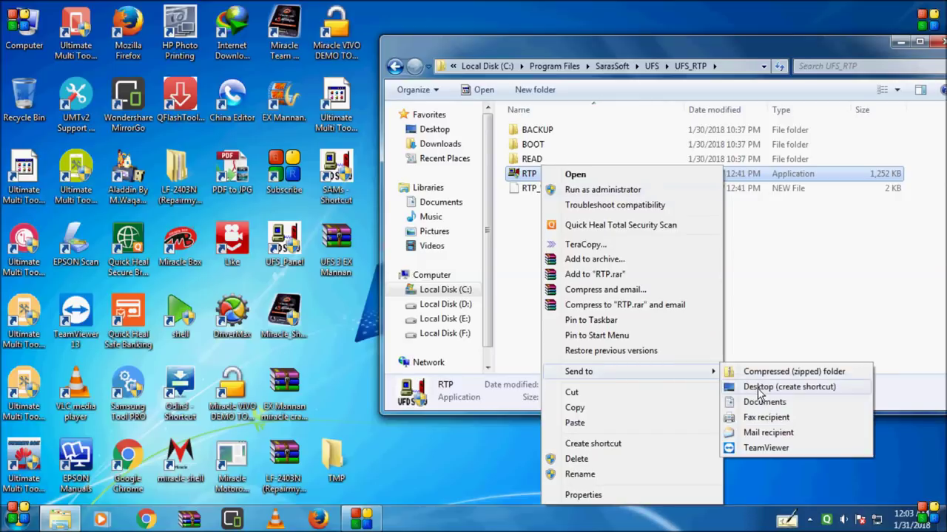
pyautogui.click(755, 383)
# Go back to Program Files and open the Phoenix folder inside Nokia.
pyautogui.click(554, 66)
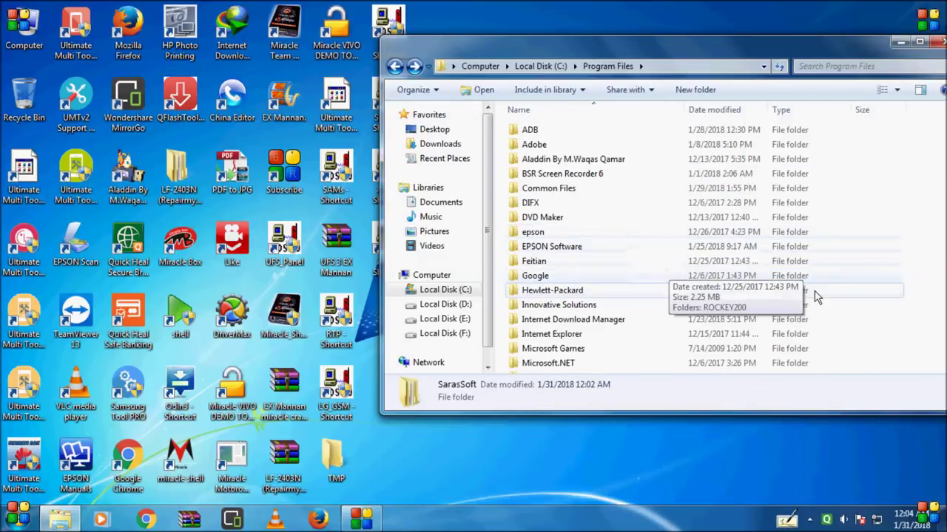
pyautogui.press('n')
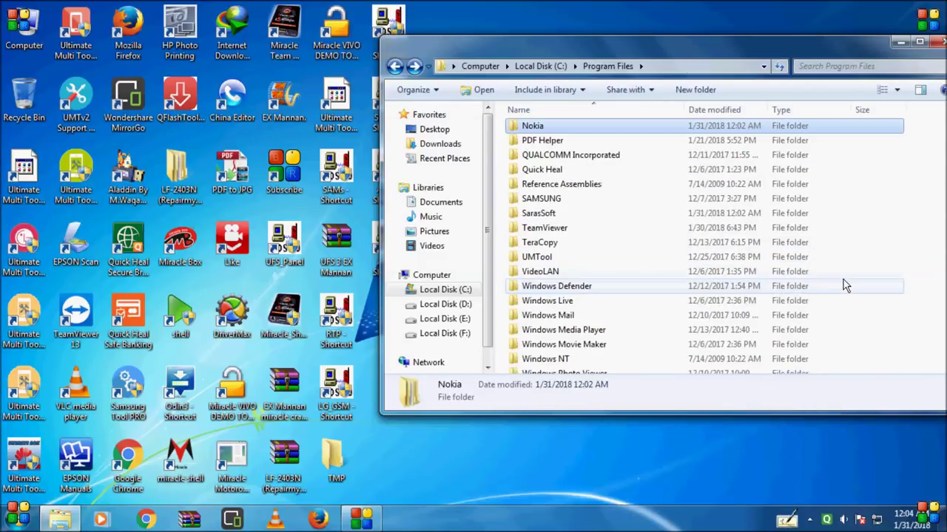
pyautogui.rightClick(567, 127)
pyautogui.click(600, 136)
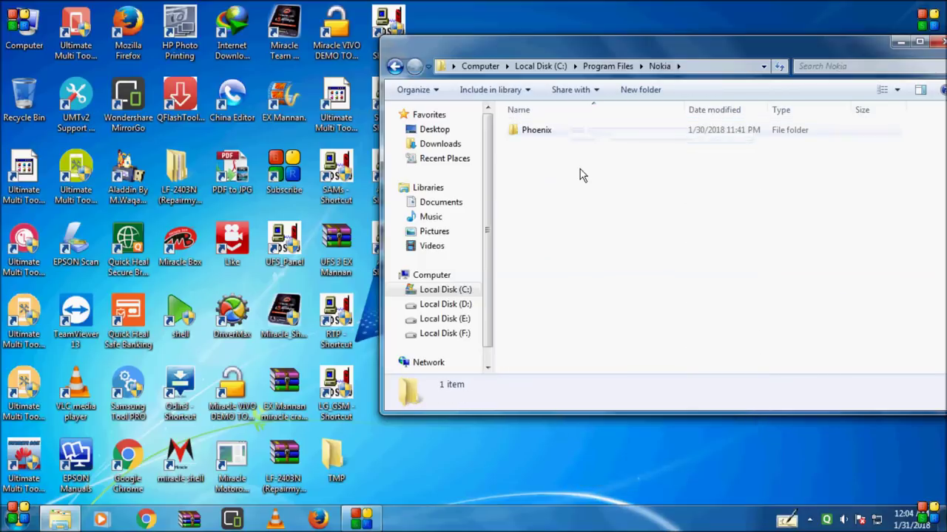
pyautogui.click(538, 130)
pyautogui.rightClick(540, 131)
pyautogui.click(573, 136)
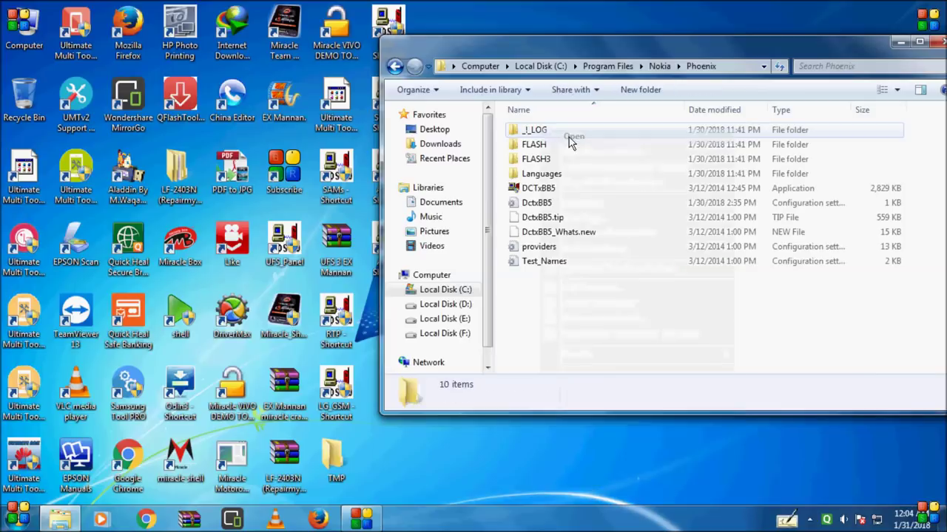
# Create a desktop shortcut to the DCTxBB5 application in the Phoenix folder.
pyautogui.click(539, 188)
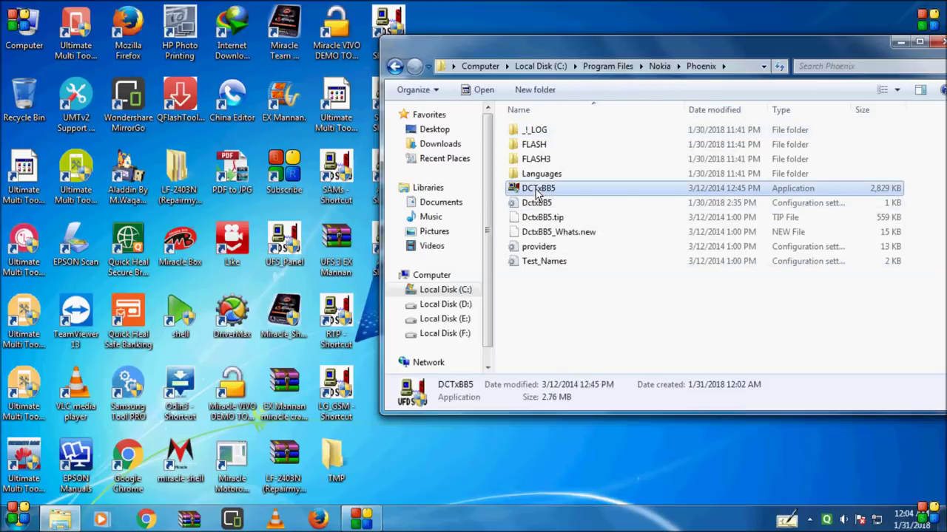
pyautogui.rightClick(540, 188)
pyautogui.moveTo(585, 372)
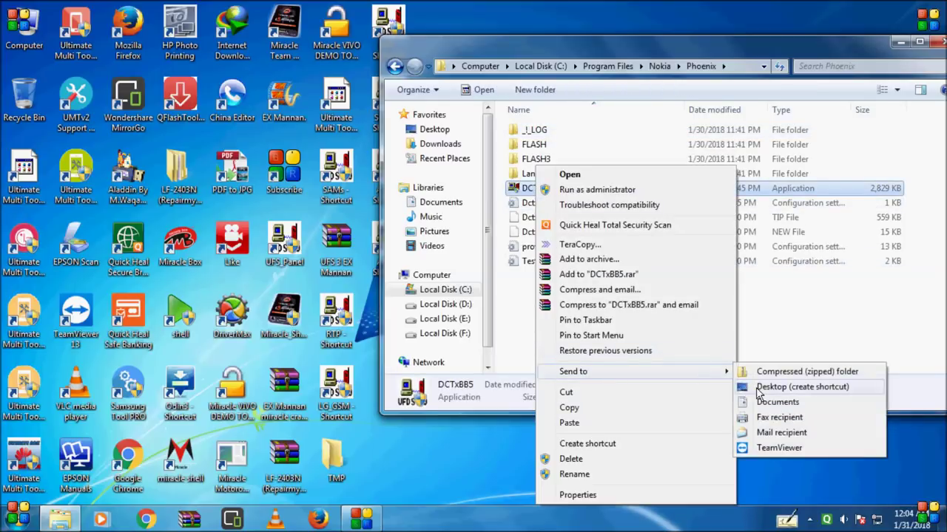
pyautogui.click(786, 387)
# Close the Phoenix folder window and refresh the desktop.
pyautogui.moveTo(783, 47); pyautogui.dragTo(646, 109)
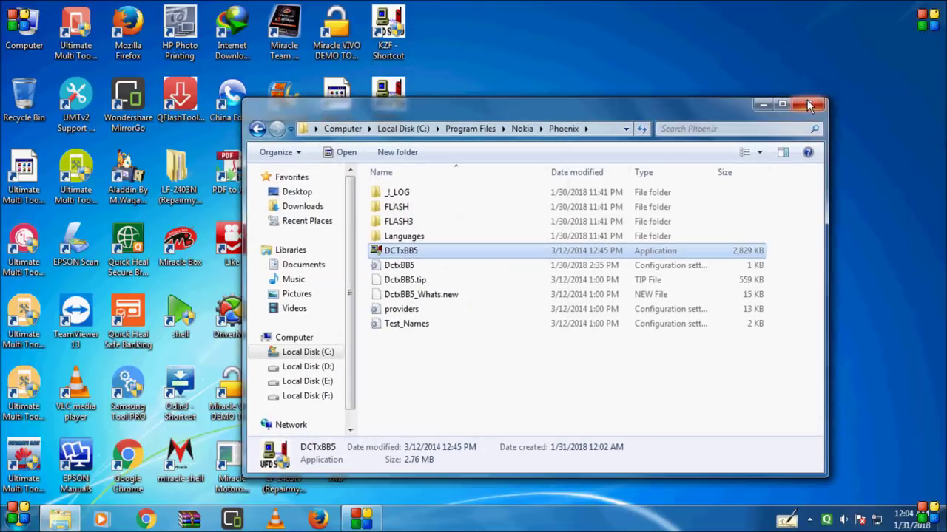
pyautogui.click(809, 106)
pyautogui.rightClick(634, 83)
pyautogui.click(674, 124)
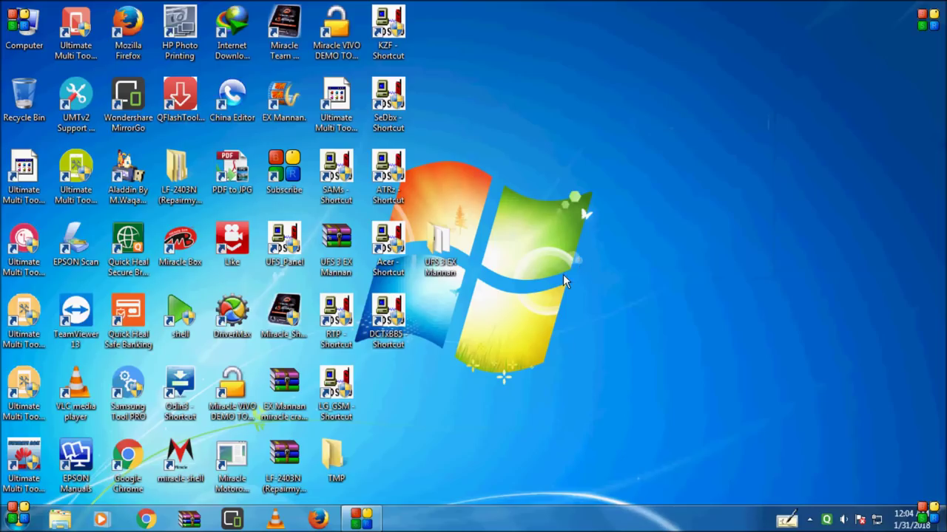
# Launch DCTxBB5 from its desktop shortcut and connect it to the UFS3 box.
pyautogui.rightClick(405, 328)
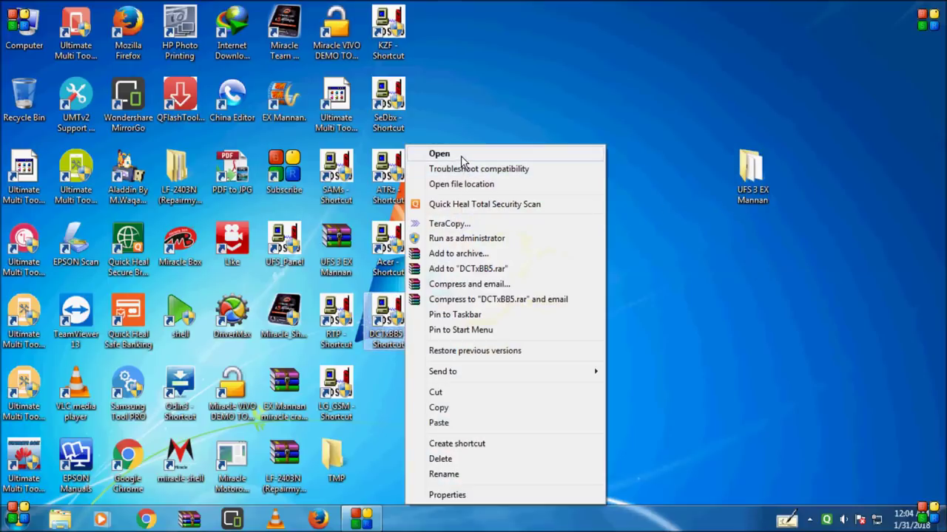
pyautogui.click(461, 154)
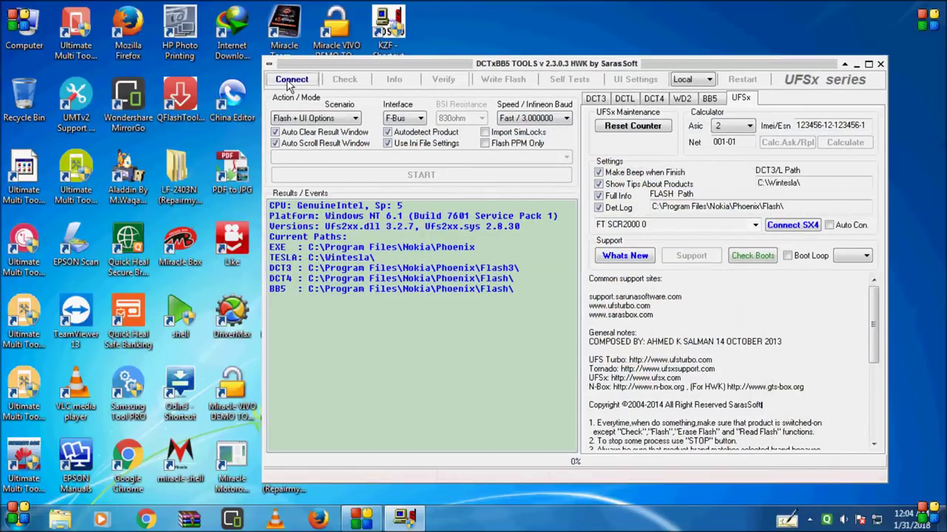
pyautogui.click(290, 80)
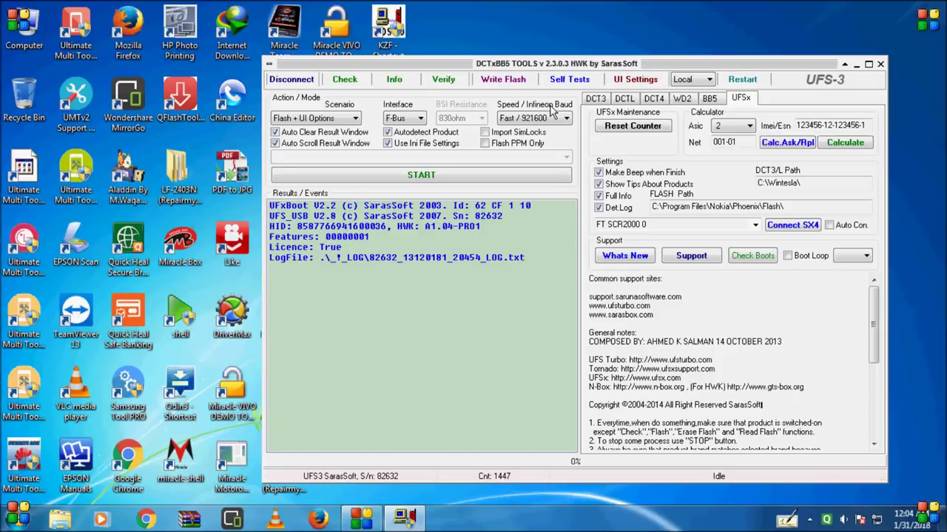
# Examine the supported product lists for BB5 and DCT4 phones.
pyautogui.click(710, 99)
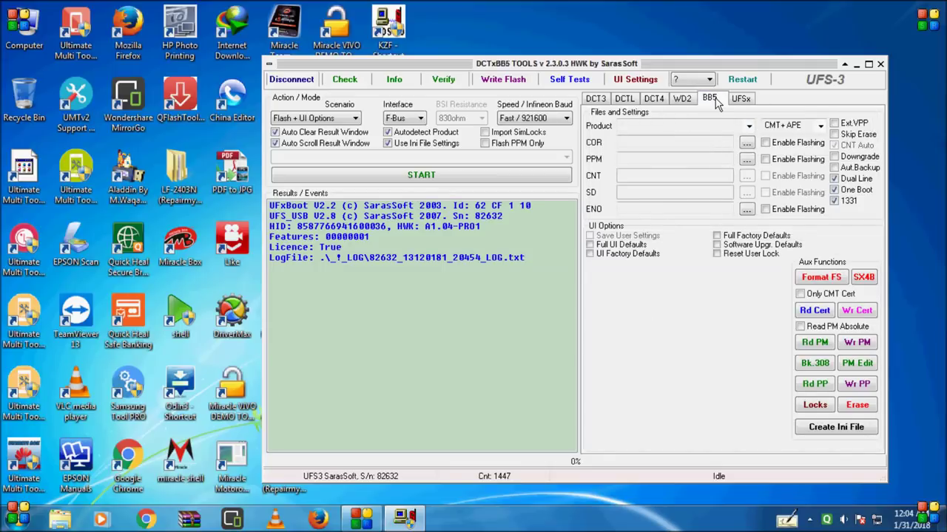
pyautogui.click(748, 126)
pyautogui.moveTo(748, 145); pyautogui.dragTo(681, 89)
pyautogui.click(648, 108)
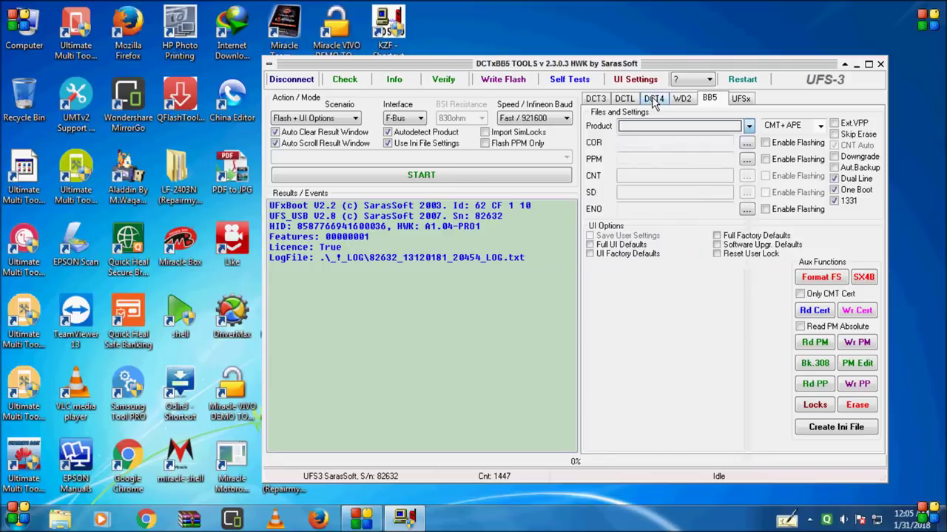
pyautogui.click(652, 100)
pyautogui.click(729, 128)
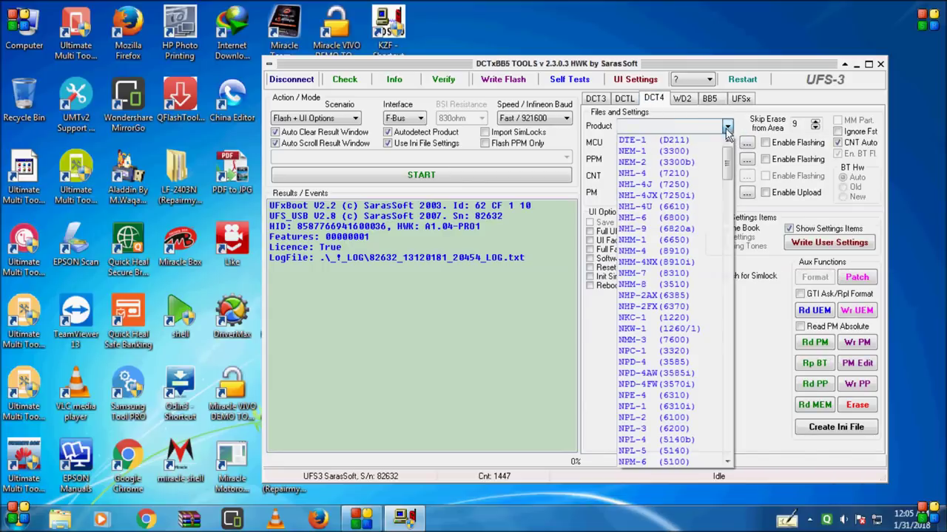